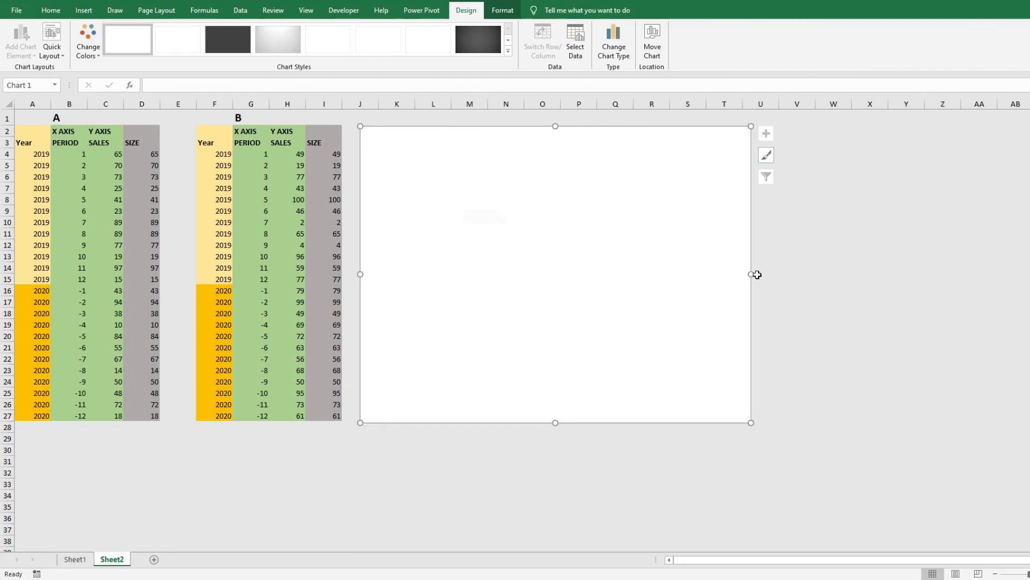
Step: Resize the empty chart to span about columns J to X and rows 2 to 18, and open its data source settings
{"action": "left_click_drag", "start_coordinate": [753, 273], "coordinate": [889, 277]}
{"action": "left_click_drag", "start_coordinate": [624, 423], "coordinate": [607, 311]}
{"action": "right_click", "coordinate": [515, 200]}
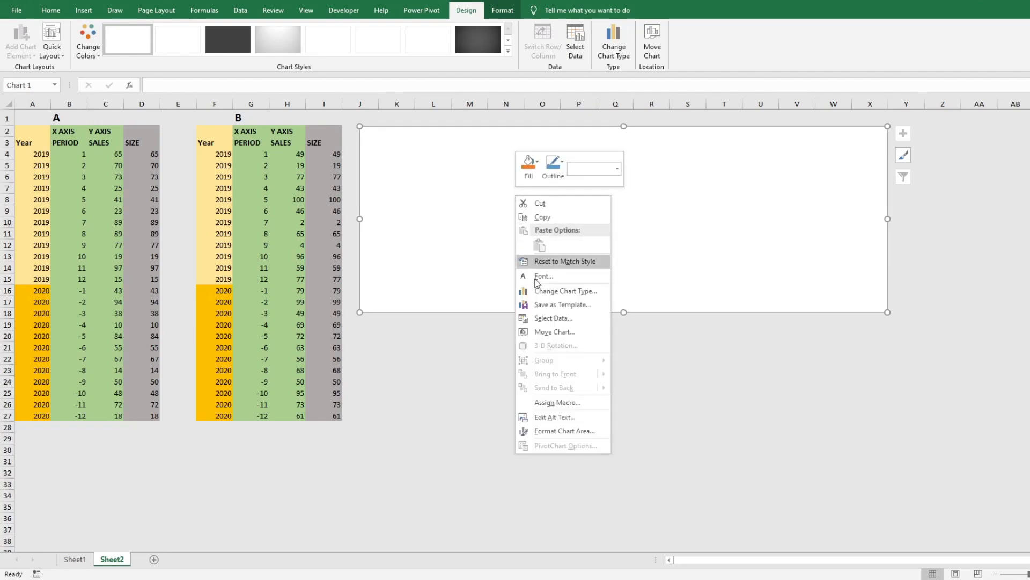
{"action": "left_click", "coordinate": [540, 319]}
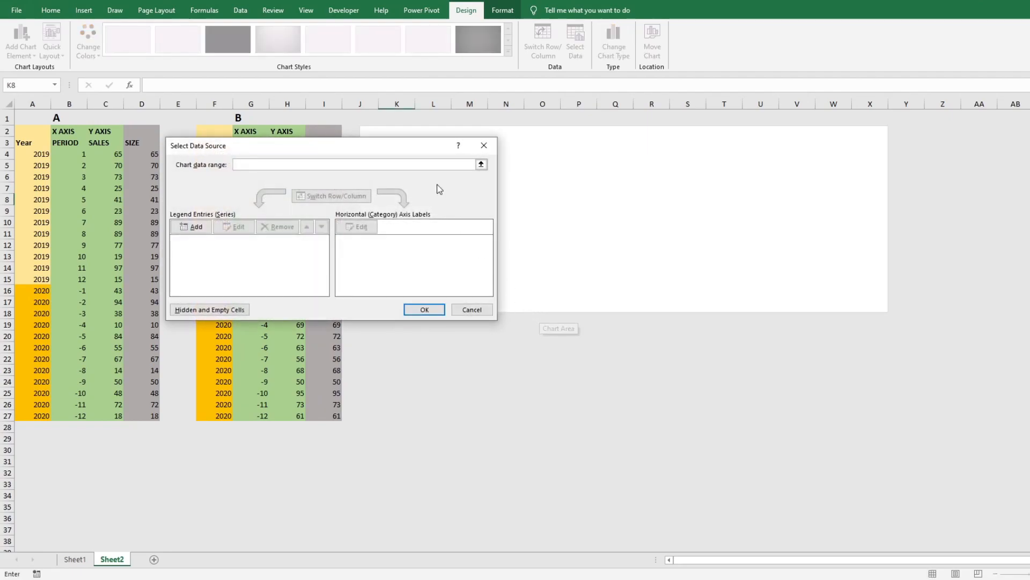
{"action": "left_click_drag", "start_coordinate": [379, 148], "coordinate": [599, 144]}
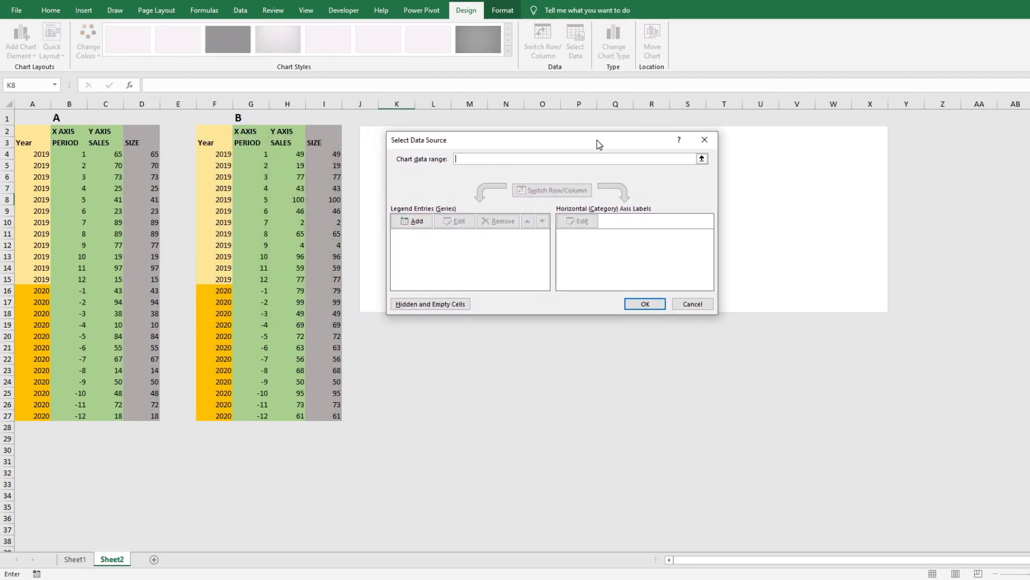
Step: Add a bubble series named from B1 with X values B4:B15, Y values C4:C15 and bubble sizes D4:D15
{"action": "left_click", "coordinate": [418, 222]}
{"action": "left_click_drag", "start_coordinate": [328, 169], "coordinate": [479, 239]}
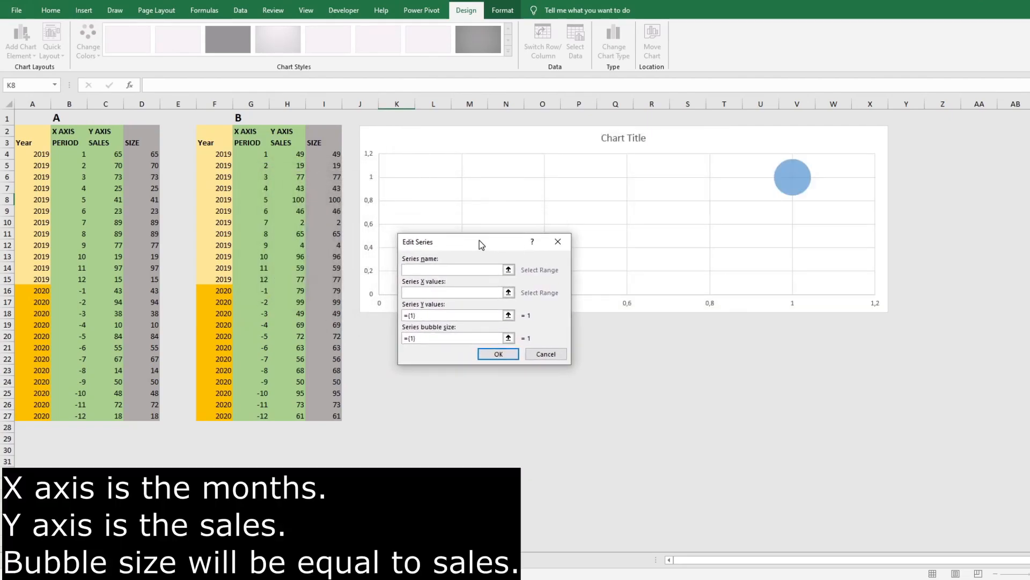
{"action": "left_click", "coordinate": [64, 118]}
{"action": "key", "text": "Tab"}
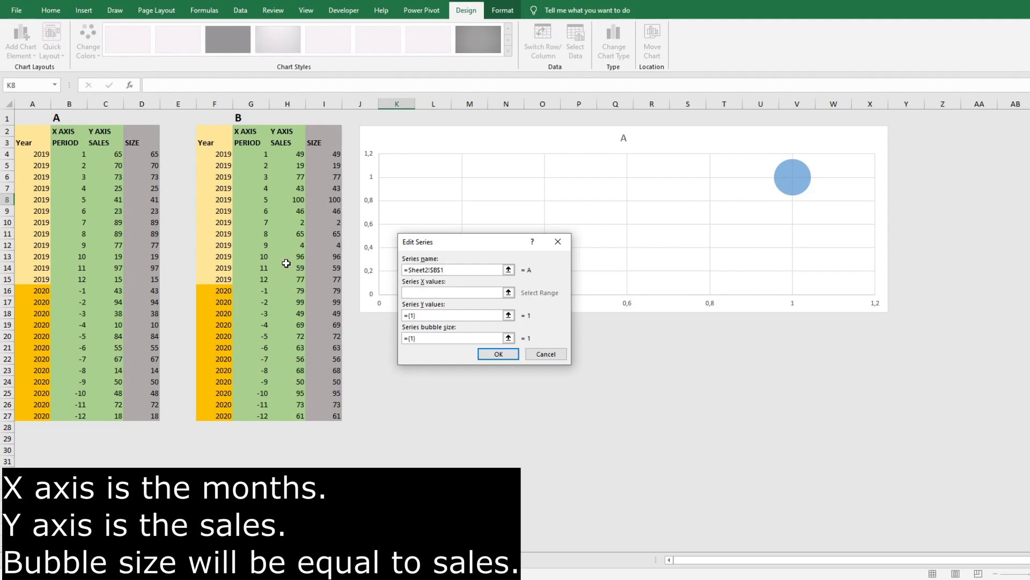
{"action": "left_click_drag", "start_coordinate": [439, 247], "coordinate": [403, 329]}
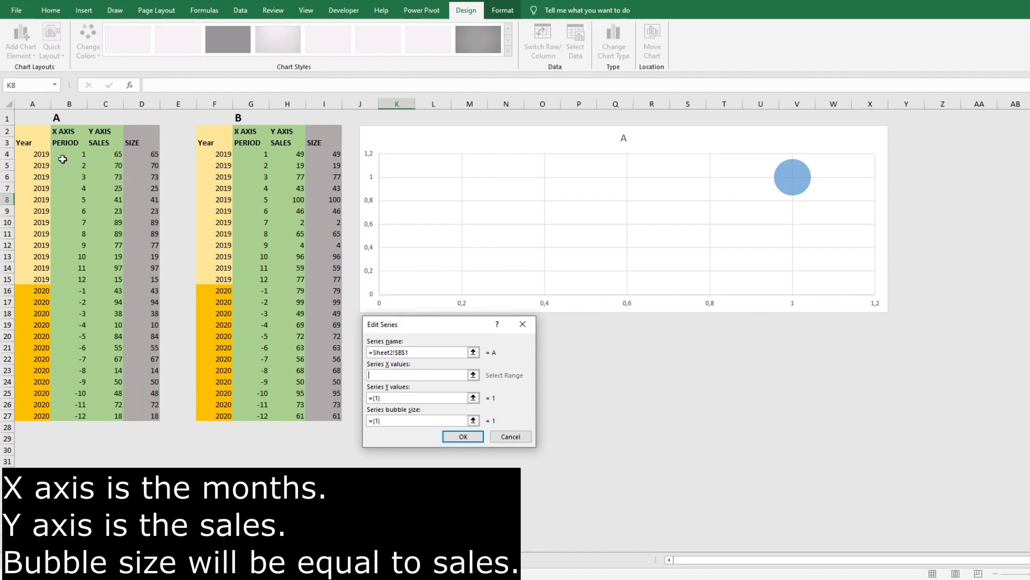
{"action": "left_click_drag", "start_coordinate": [64, 158], "coordinate": [78, 270]}
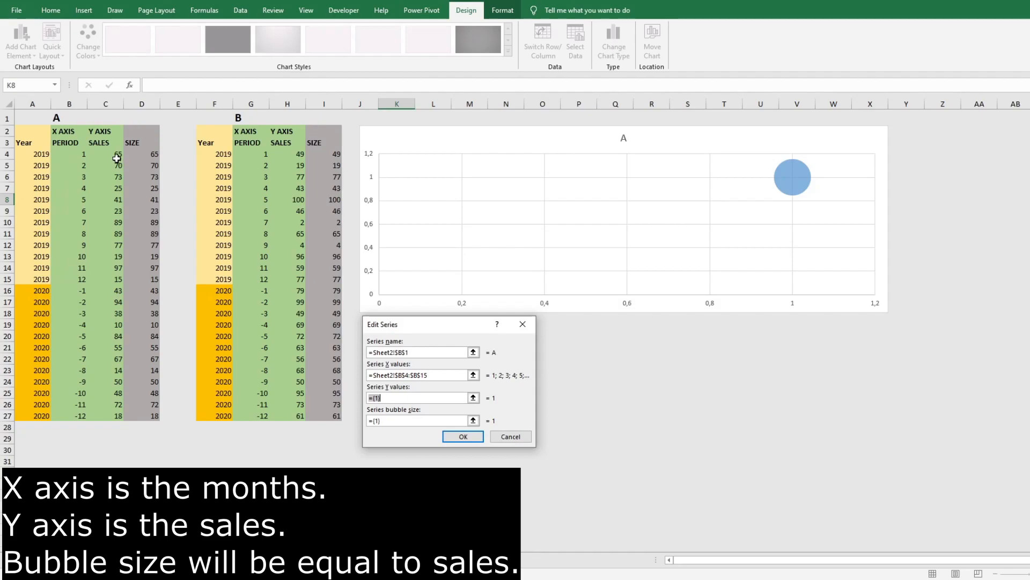
{"action": "left_click_drag", "start_coordinate": [115, 154], "coordinate": [116, 280]}
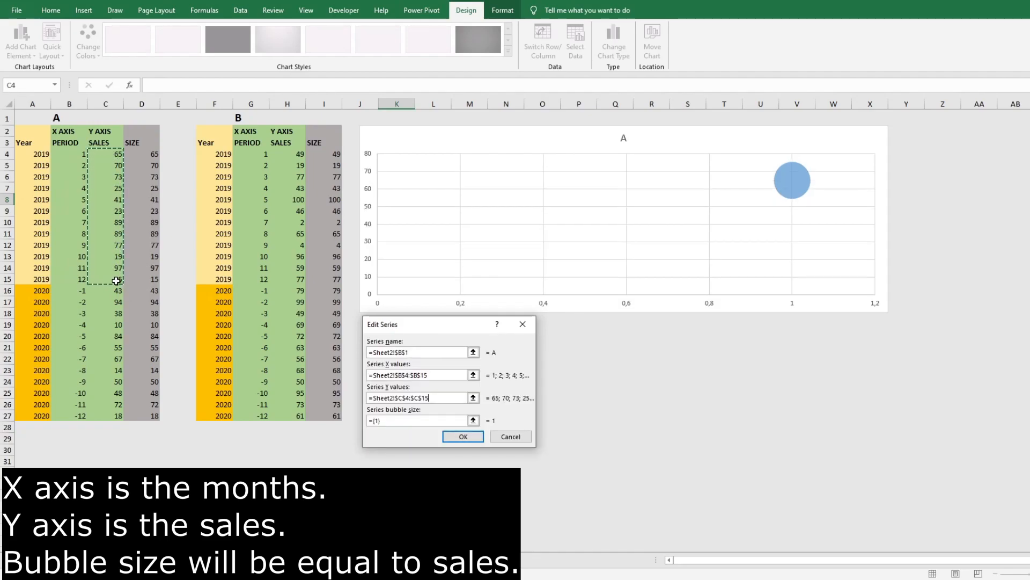
{"action": "key", "text": "Tab"}
{"action": "left_click_drag", "start_coordinate": [150, 154], "coordinate": [151, 278]}
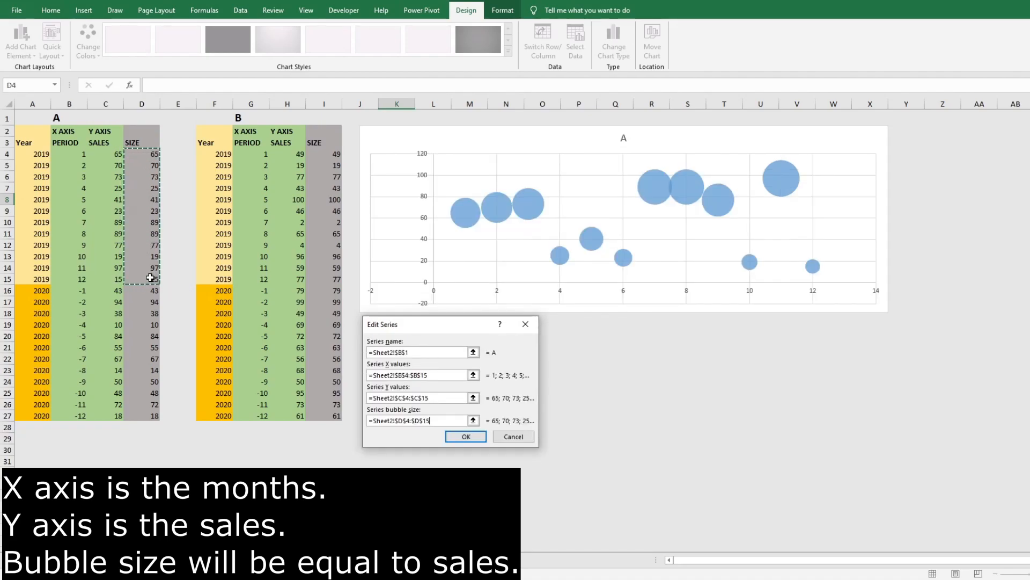
{"action": "left_click", "coordinate": [466, 436]}
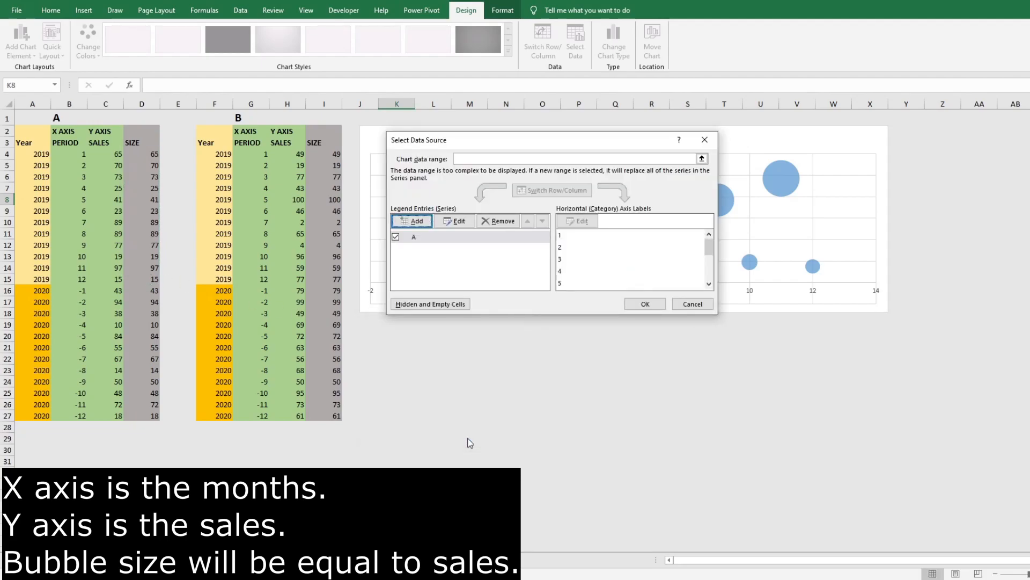
Step: Add a second series named from G1 with X values G4:G15, Y values H4:H15 and sizes I4:I15, and apply the data source
{"action": "left_click", "coordinate": [416, 222]}
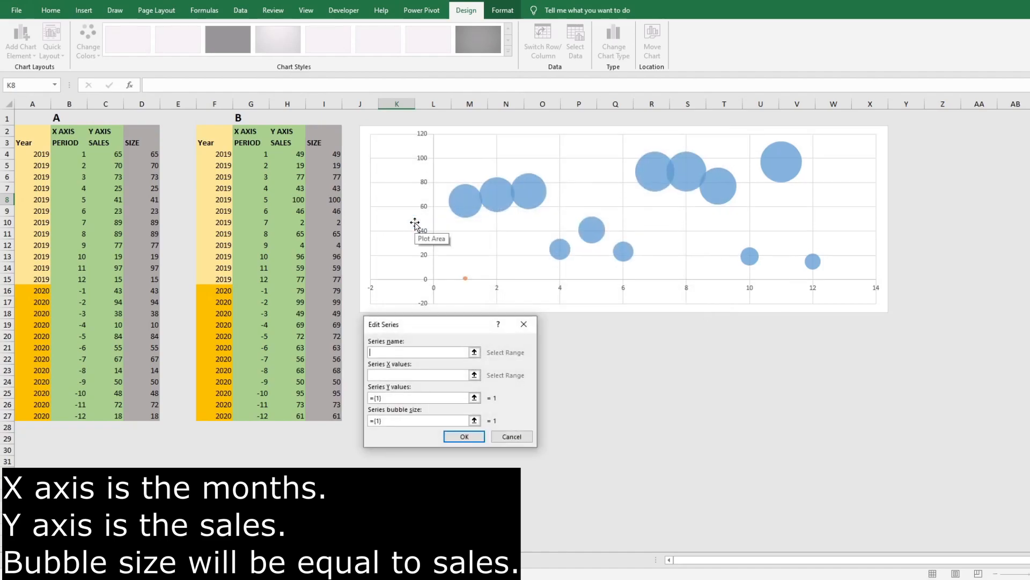
{"action": "left_click", "coordinate": [240, 117]}
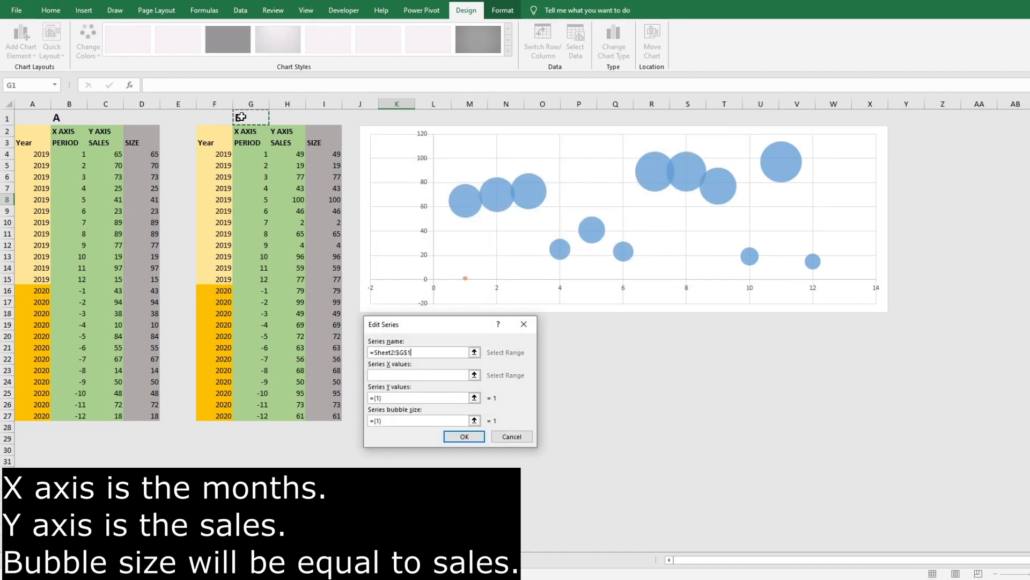
{"action": "key", "text": "Tab"}
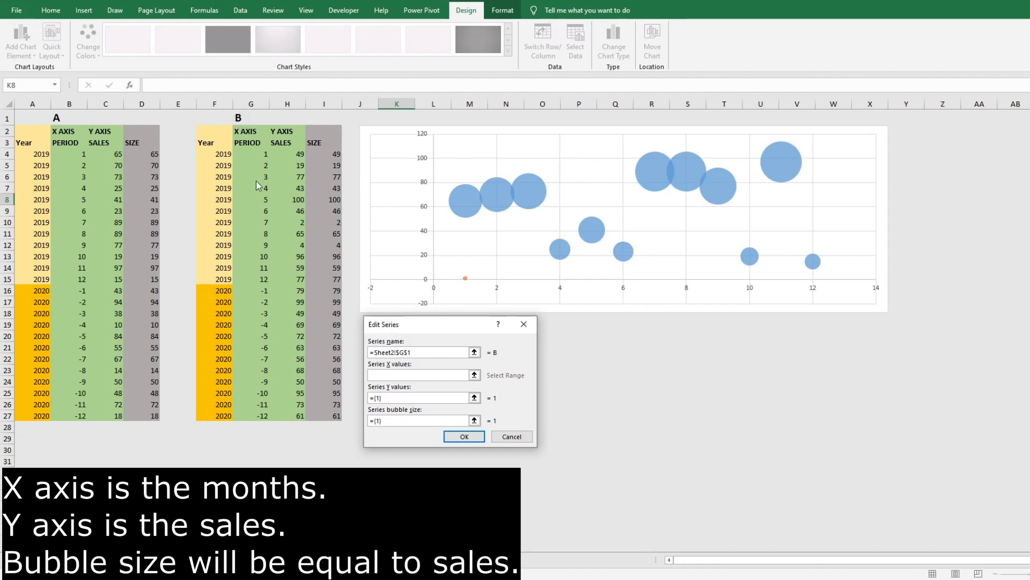
{"action": "left_click_drag", "start_coordinate": [258, 153], "coordinate": [260, 275]}
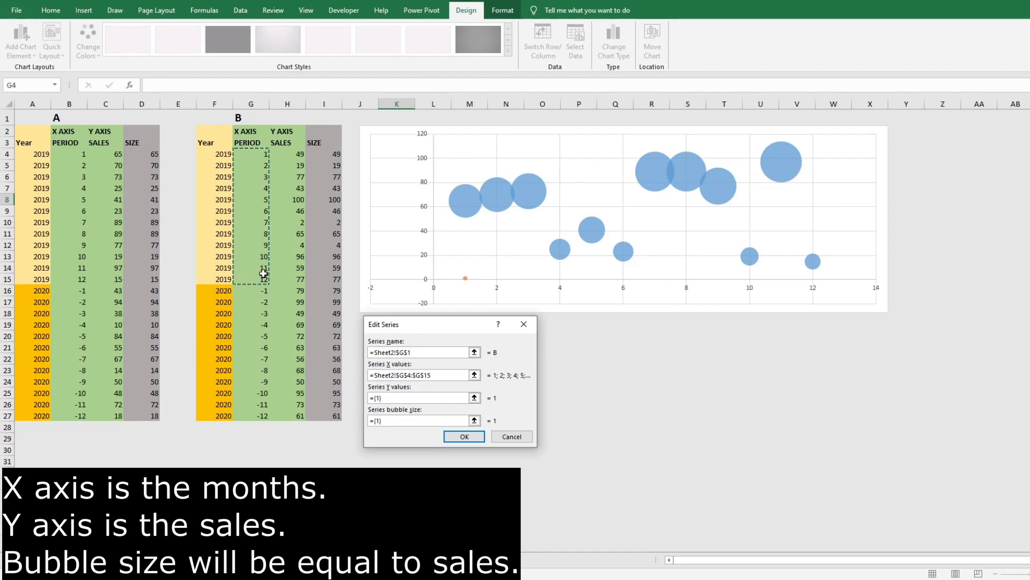
{"action": "key", "text": "Tab"}
{"action": "left_click_drag", "start_coordinate": [299, 155], "coordinate": [300, 283]}
{"action": "key", "text": "Tab"}
{"action": "left_click_drag", "start_coordinate": [332, 154], "coordinate": [327, 279]}
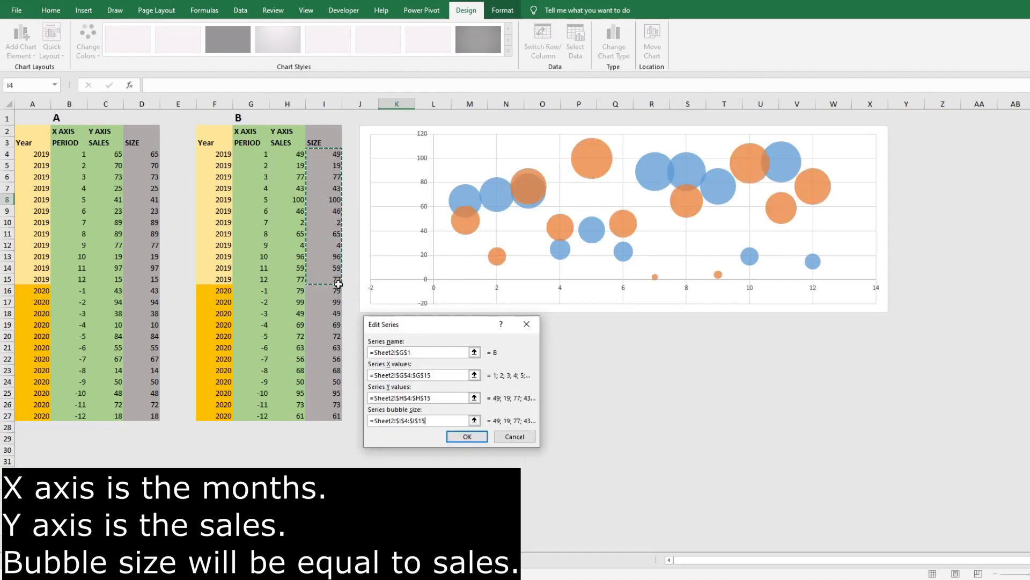
{"action": "left_click", "coordinate": [477, 437]}
{"action": "left_click", "coordinate": [638, 303]}
{"action": "left_click", "coordinate": [534, 360]}
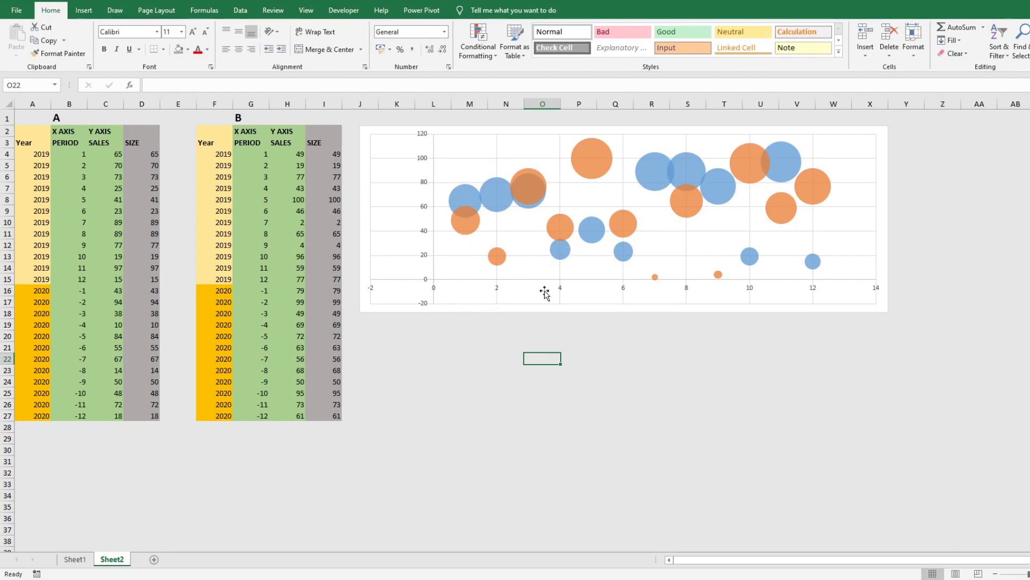
Step: Set the vertical axis bounds to a minimum of 0 and a maximum of 100
{"action": "double_click", "coordinate": [424, 163]}
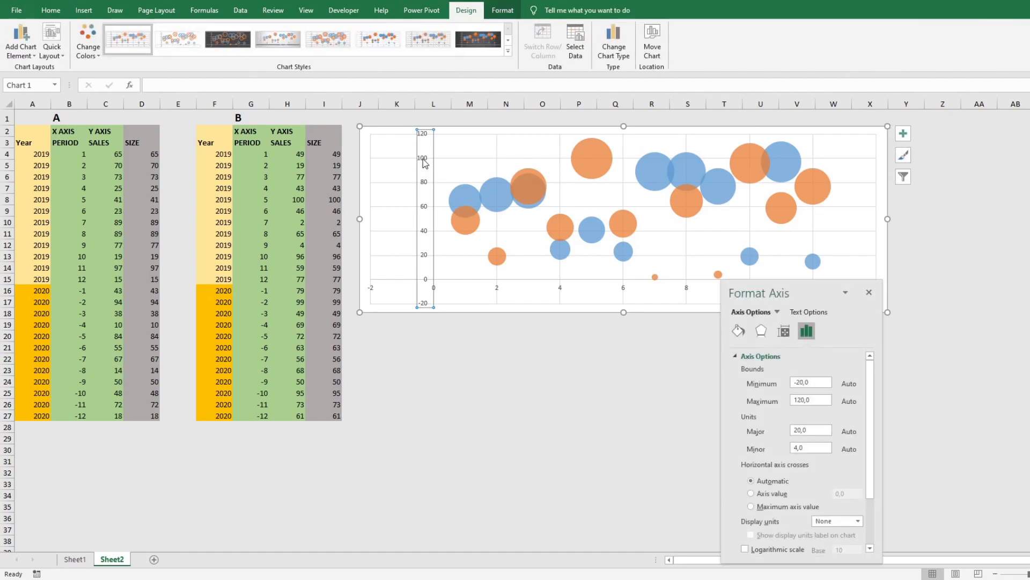
{"action": "left_click_drag", "start_coordinate": [789, 295], "coordinate": [510, 263]}
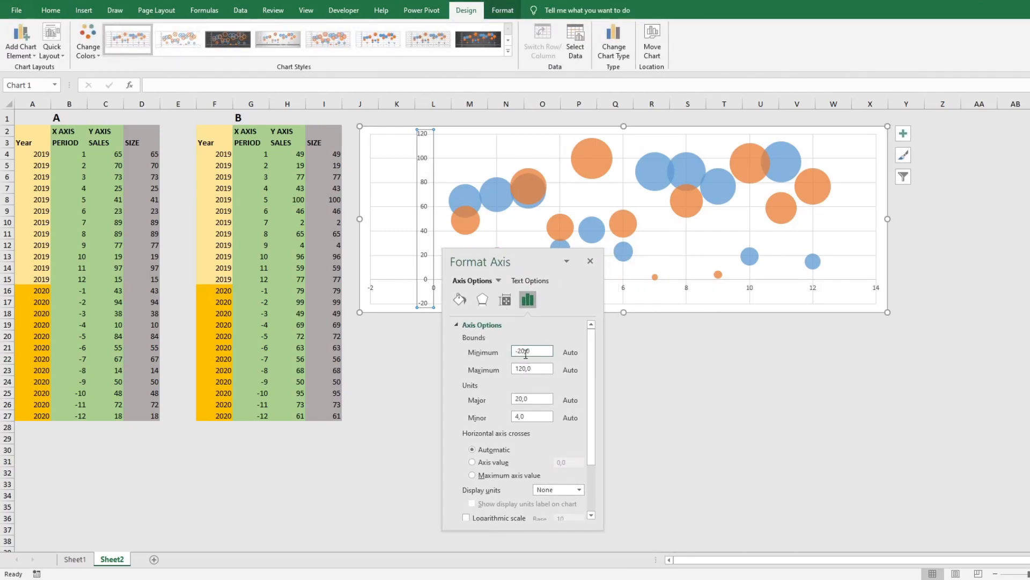
{"action": "key", "text": "Delete"}
{"action": "key", "text": "Delete"}
{"action": "key", "text": "Delete"}
{"action": "key", "text": "Delete"}
{"action": "key", "text": "Delete"}
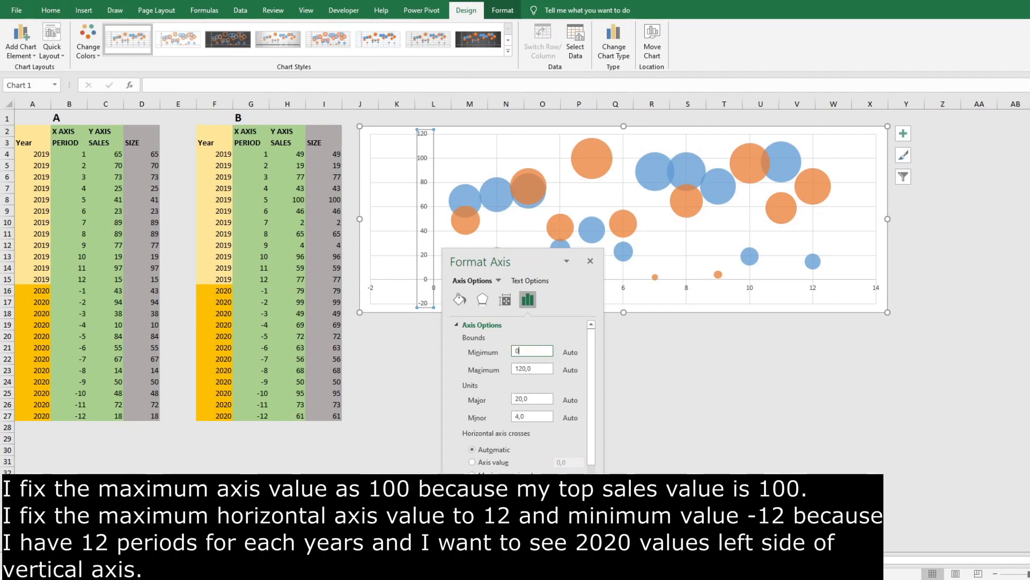
{"action": "key", "text": "Tab"}
{"action": "key", "text": "Return"}
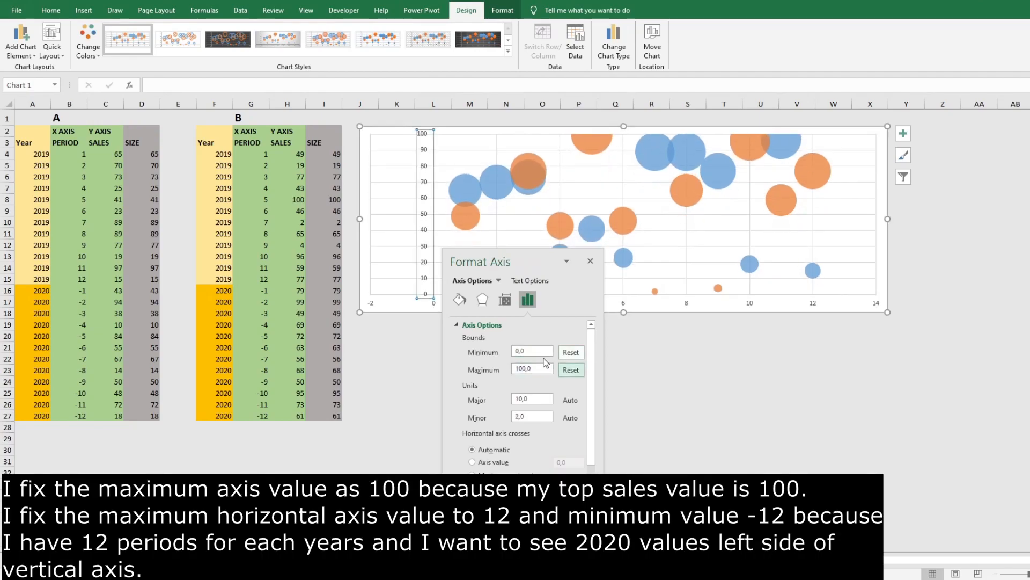
Step: Try a major unit of 1 on the vertical axis
{"action": "left_click", "coordinate": [540, 399]}
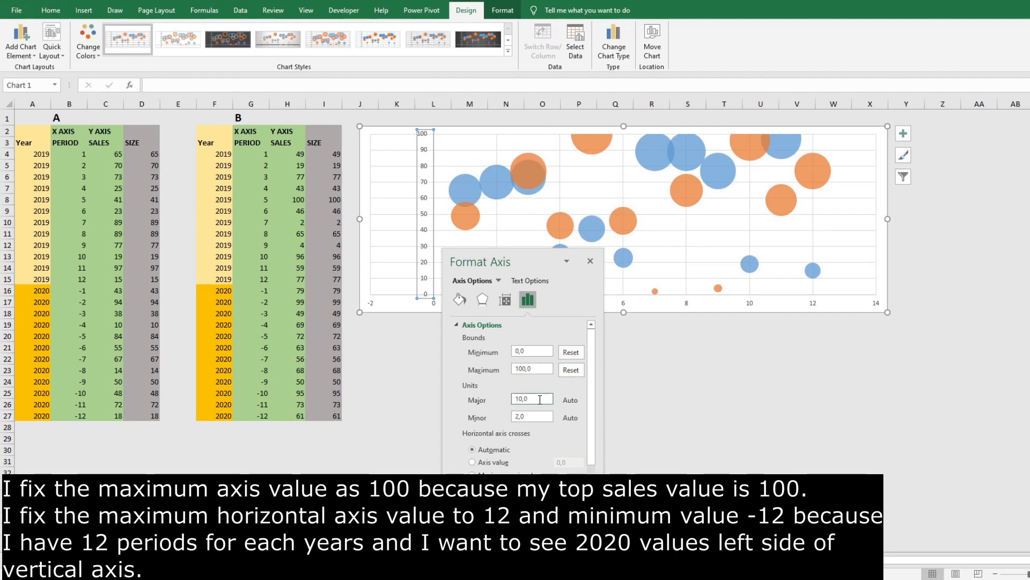
{"action": "type", "text": "1"}
{"action": "key", "text": "Return"}
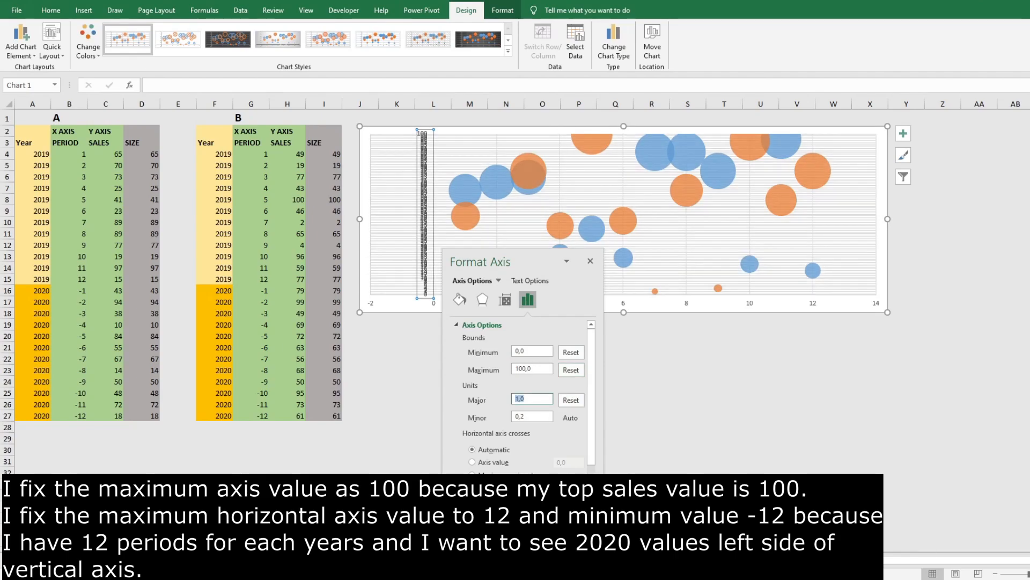
Step: Set the vertical axis's major unit to 10 and close its formatting options
{"action": "type", "text": "10"}
{"action": "key", "text": "Return"}
{"action": "key", "text": "Tab"}
{"action": "key", "text": "Tab"}
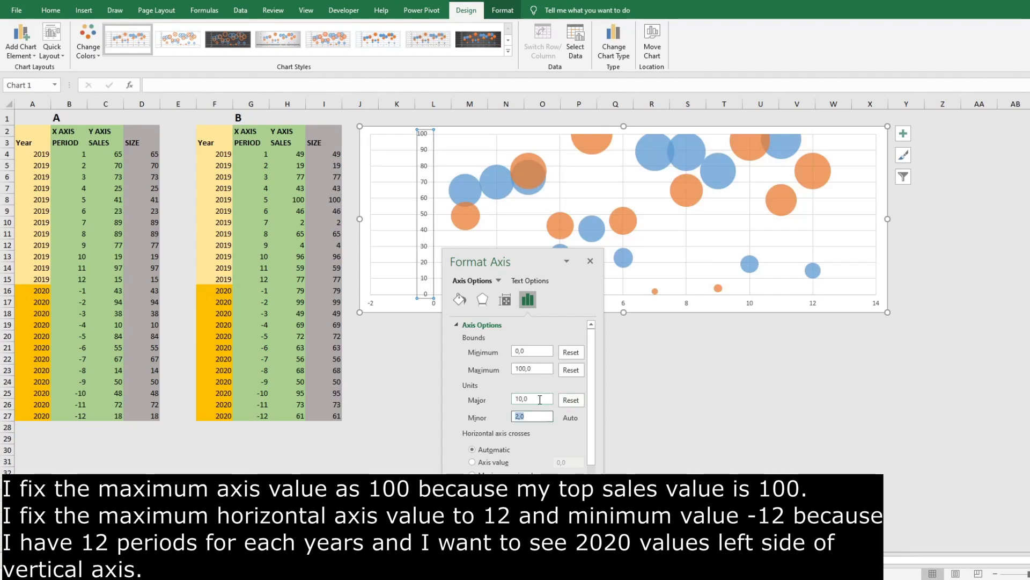
{"action": "left_click", "coordinate": [591, 262]}
Step: Set the horizontal axis bounds to -12 and 12 with a major unit of 1, and close its formatting options
{"action": "double_click", "coordinate": [497, 304]}
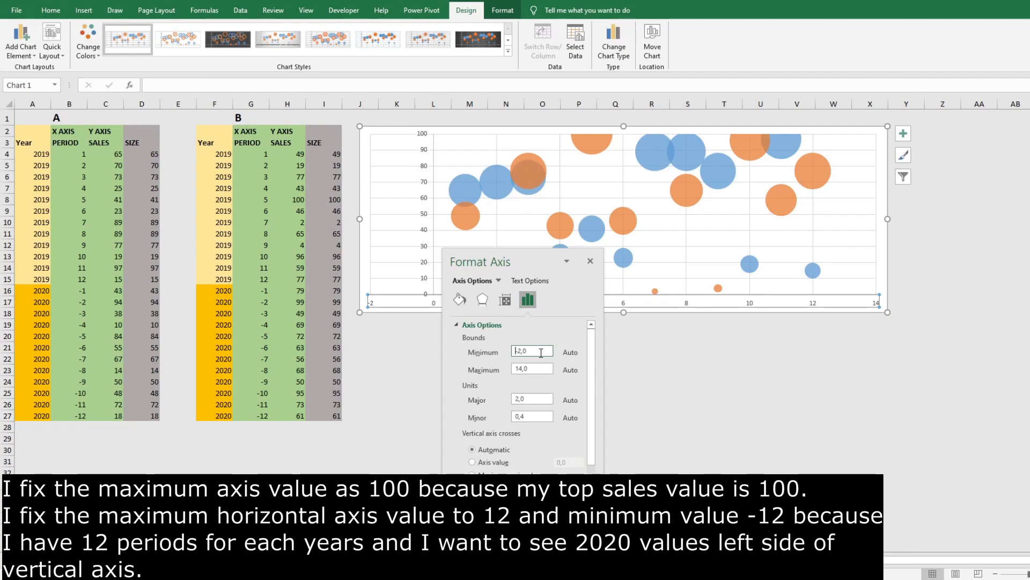
{"action": "type", "text": "-12"}
{"action": "key", "text": "Return"}
{"action": "key", "text": "Tab"}
{"action": "key", "text": "Tab"}
{"action": "type", "text": "12"}
{"action": "key", "text": "Return"}
{"action": "key", "text": "Tab"}
{"action": "type", "text": "1"}
{"action": "key", "text": "Return"}
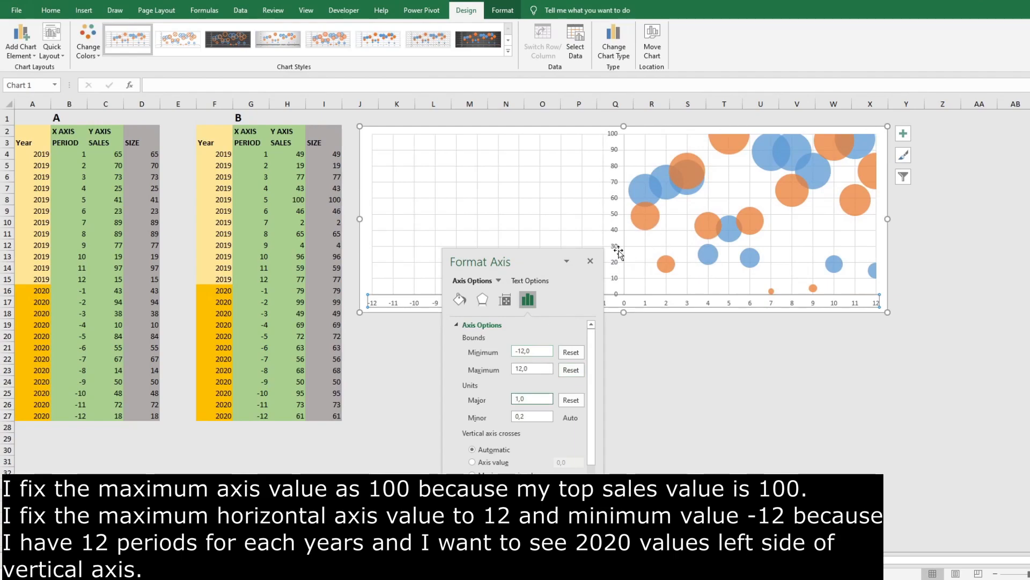
{"action": "left_click", "coordinate": [591, 264]}
Step: Widen the chart to about the end of column AA and open its data source settings clear of the plot
{"action": "left_click_drag", "start_coordinate": [892, 221], "coordinate": [1000, 219]}
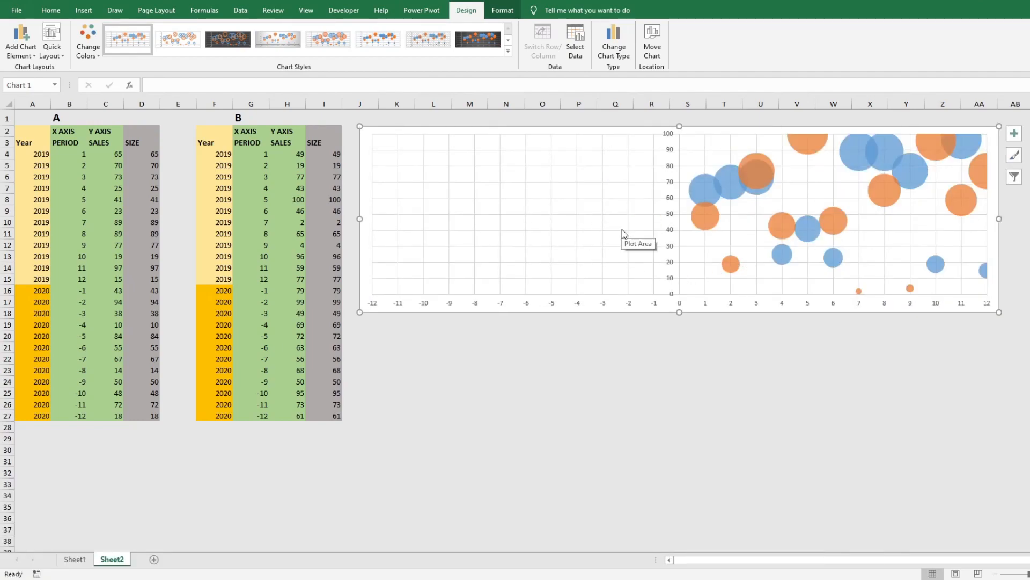
{"action": "right_click", "coordinate": [515, 205]}
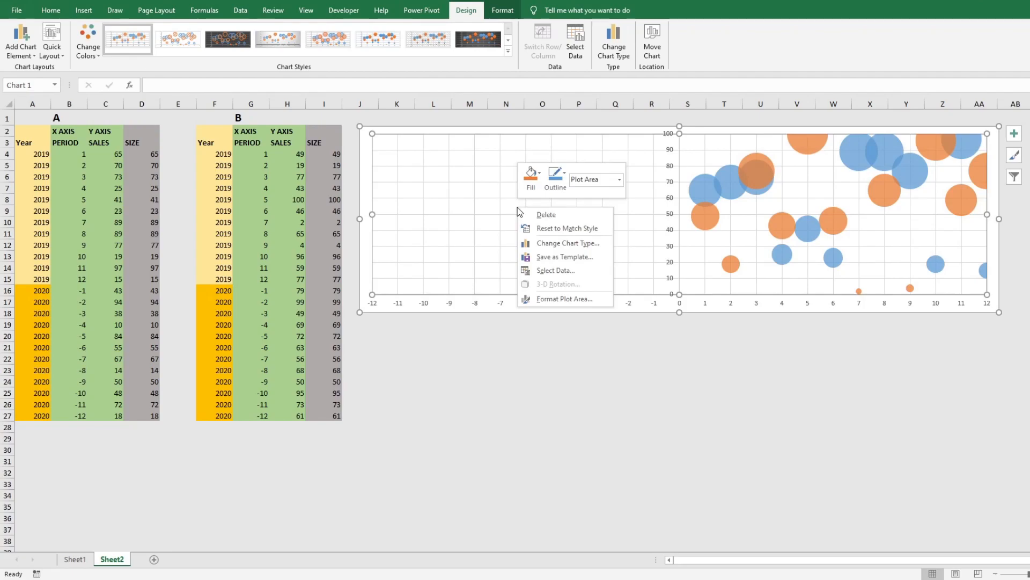
{"action": "left_click", "coordinate": [555, 270]}
{"action": "left_click_drag", "start_coordinate": [508, 138], "coordinate": [484, 326]}
Step: Add the 2020 series for A, named from B1, with X values B16:B27, Y values C16:C27 and bubble sizes D16:D27
{"action": "left_click", "coordinate": [396, 411]}
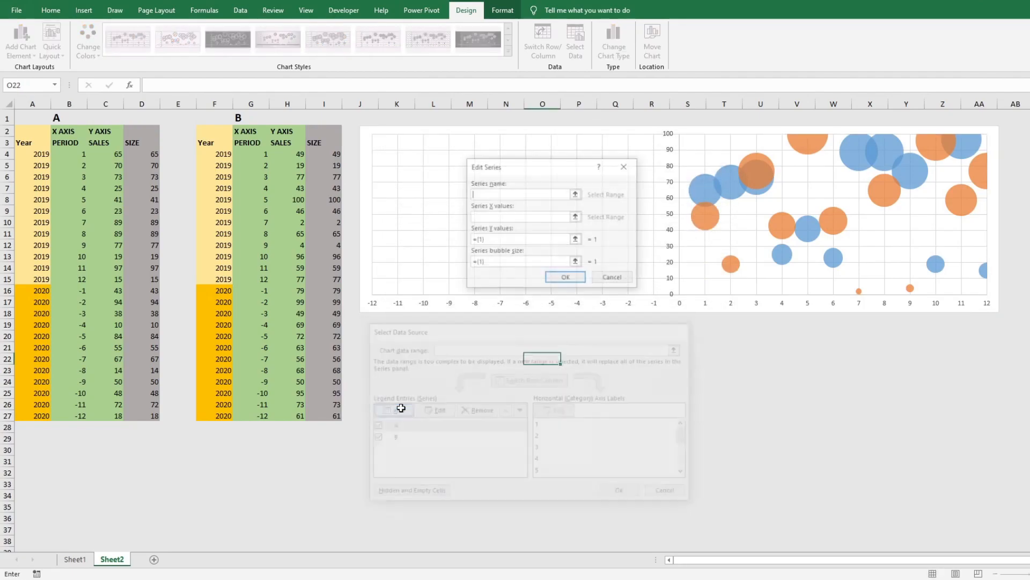
{"action": "left_click", "coordinate": [62, 116]}
{"action": "key", "text": "Tab"}
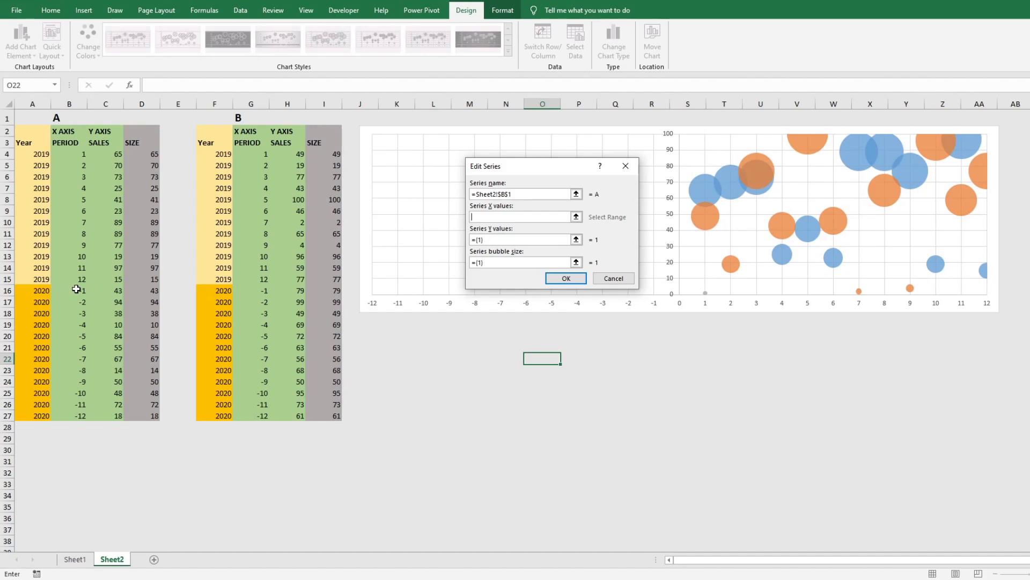
{"action": "left_click_drag", "start_coordinate": [75, 290], "coordinate": [78, 416]}
{"action": "key", "text": "Tab"}
{"action": "left_click_drag", "start_coordinate": [114, 291], "coordinate": [116, 417]}
{"action": "key", "text": "Tab"}
{"action": "left_click_drag", "start_coordinate": [154, 290], "coordinate": [154, 417]}
{"action": "left_click", "coordinate": [575, 278]}
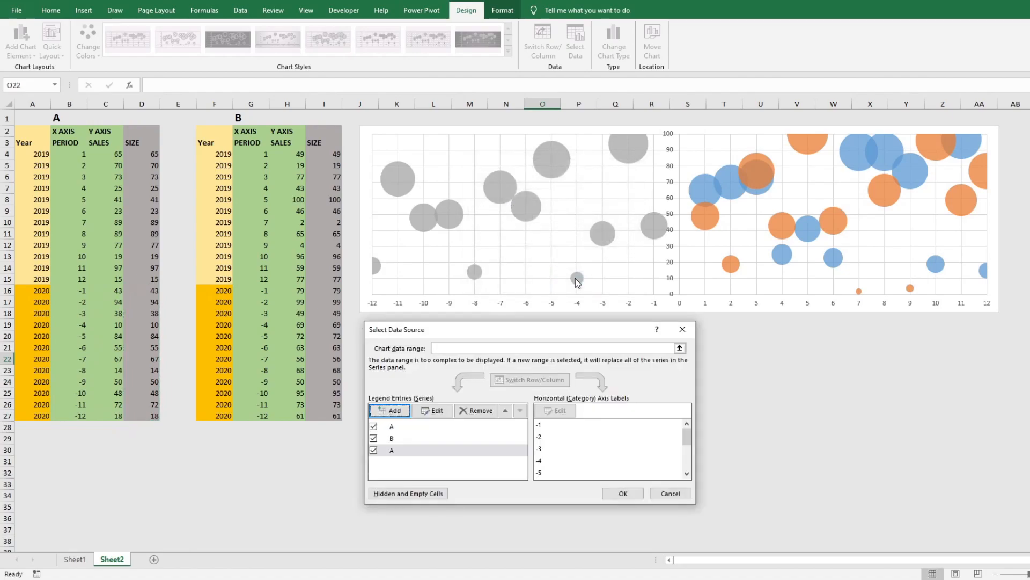
Step: Add the 2020 series for B, named from G1, with X values G16:G27, Y values H16:H27 and bubble sizes I16:I27
{"action": "left_click", "coordinate": [392, 411]}
{"action": "left_click", "coordinate": [238, 117]}
{"action": "key", "text": "Tab"}
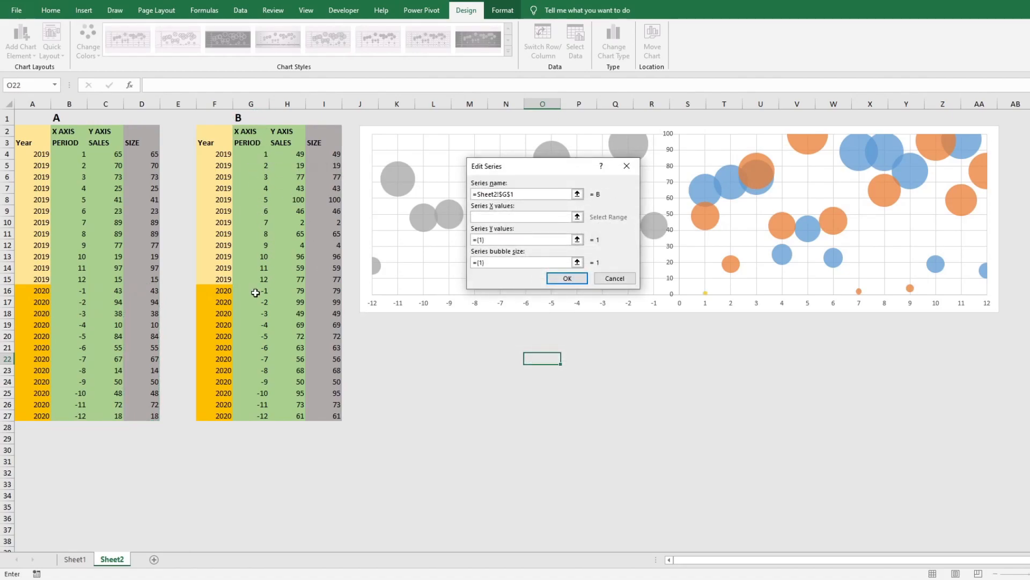
{"action": "left_click_drag", "start_coordinate": [256, 291], "coordinate": [262, 416]}
{"action": "key", "text": "Tab"}
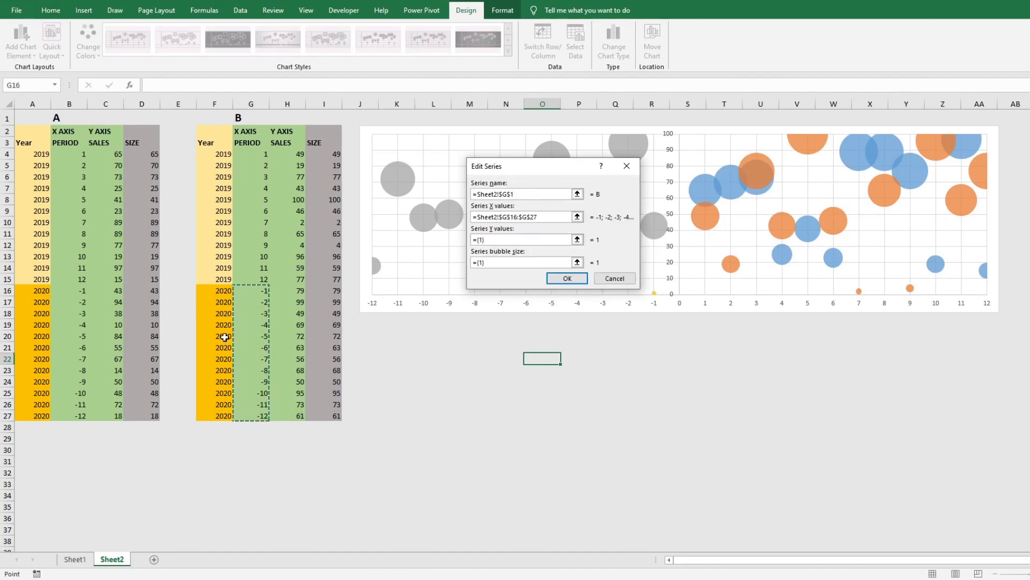
{"action": "left_click_drag", "start_coordinate": [224, 290], "coordinate": [225, 419]}
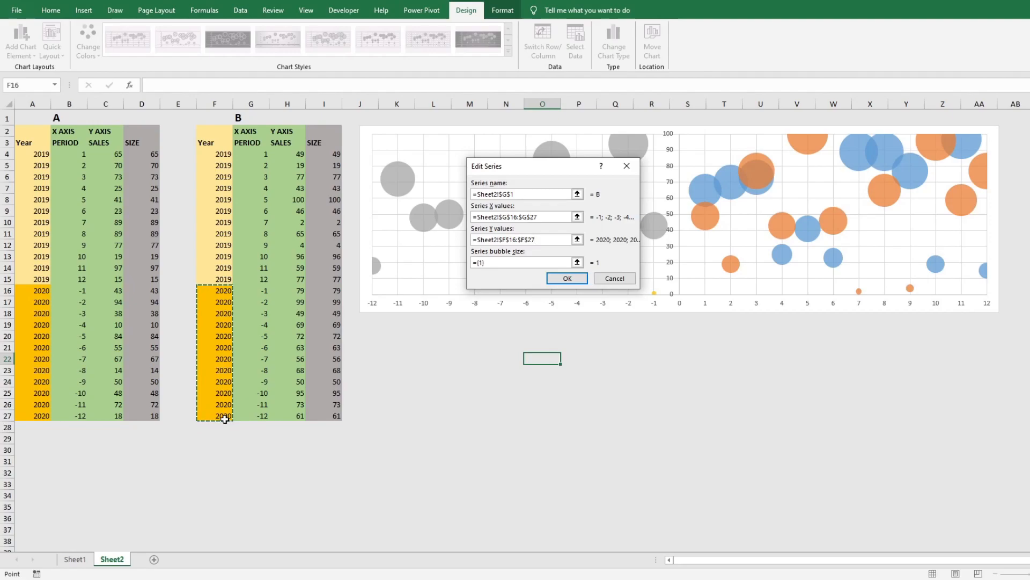
{"action": "key", "text": "BackSpace"}
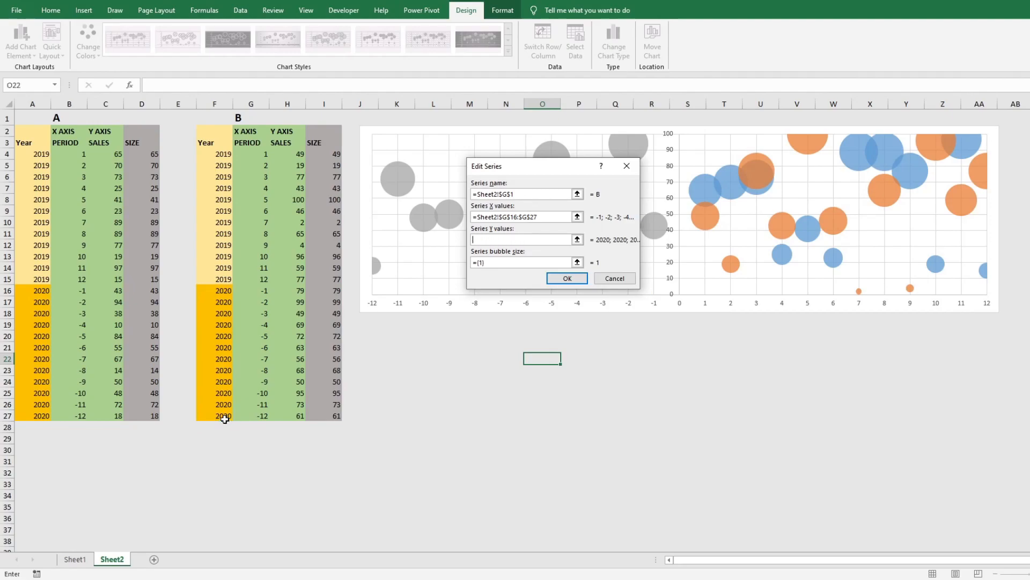
{"action": "left_click_drag", "start_coordinate": [301, 294], "coordinate": [302, 419]}
{"action": "key", "text": "Tab"}
{"action": "left_click_drag", "start_coordinate": [332, 291], "coordinate": [328, 413]}
{"action": "left_click", "coordinate": [565, 277]}
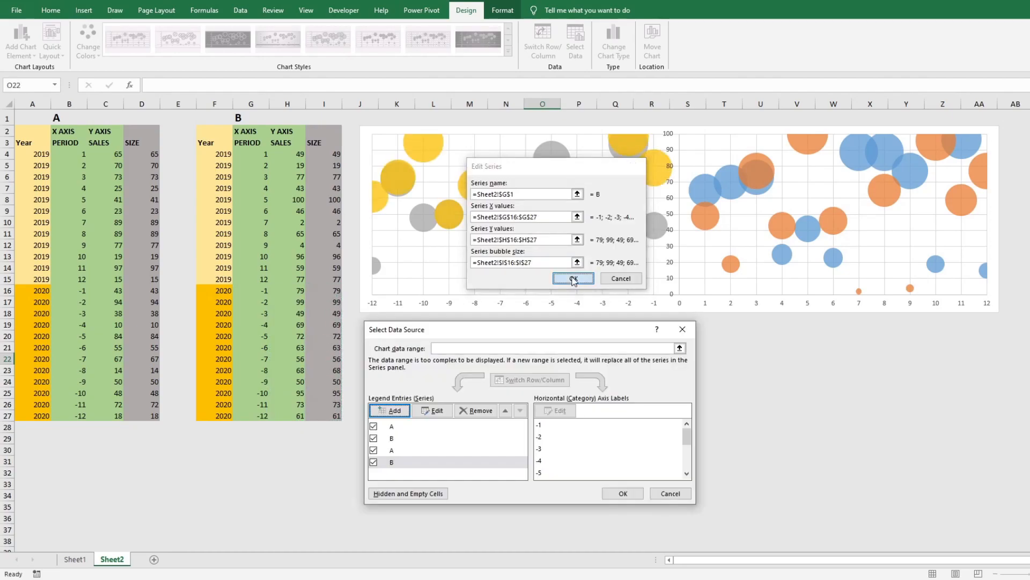
Step: Accept the new data source with its added series and remove the gridlines from the chart
{"action": "left_click", "coordinate": [619, 492]}
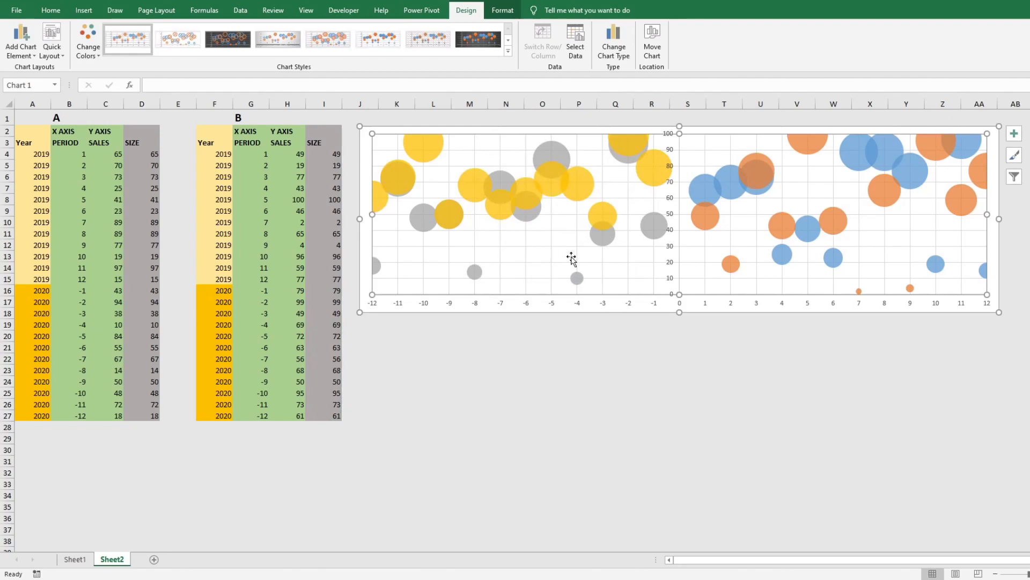
{"action": "left_click", "coordinate": [569, 369]}
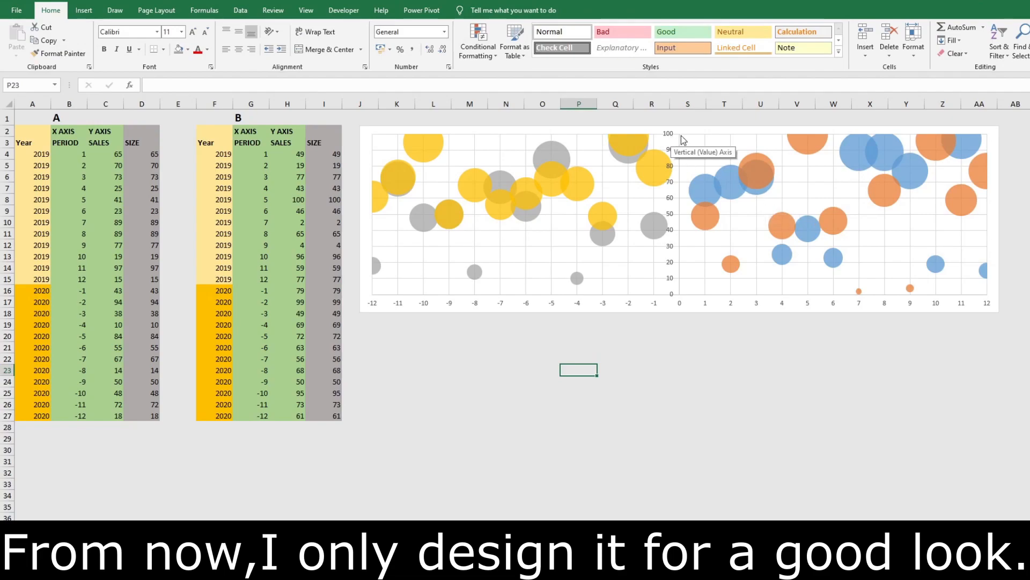
{"action": "left_click", "coordinate": [771, 144]}
{"action": "left_click", "coordinate": [1014, 133]}
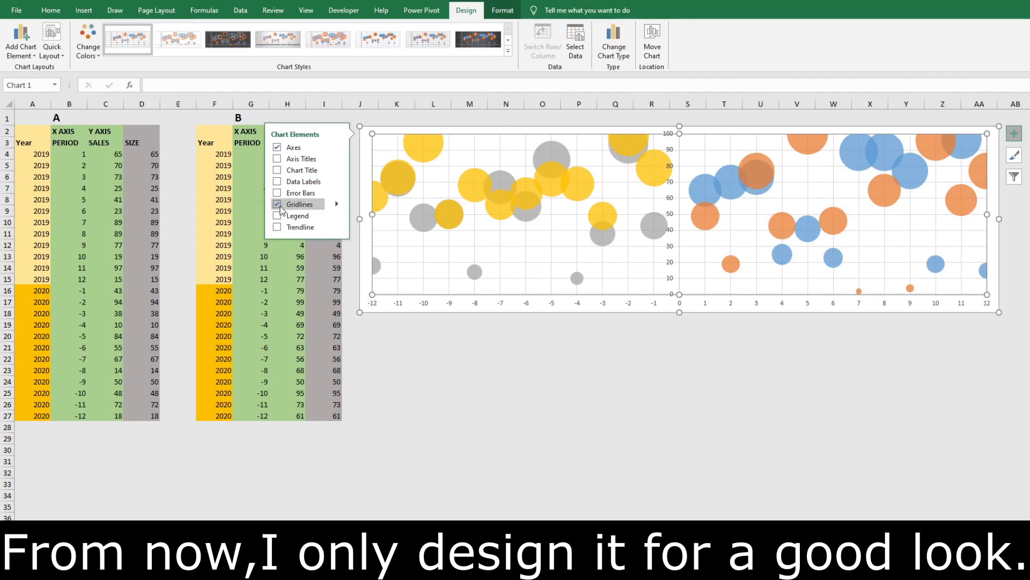
{"action": "left_click", "coordinate": [278, 205]}
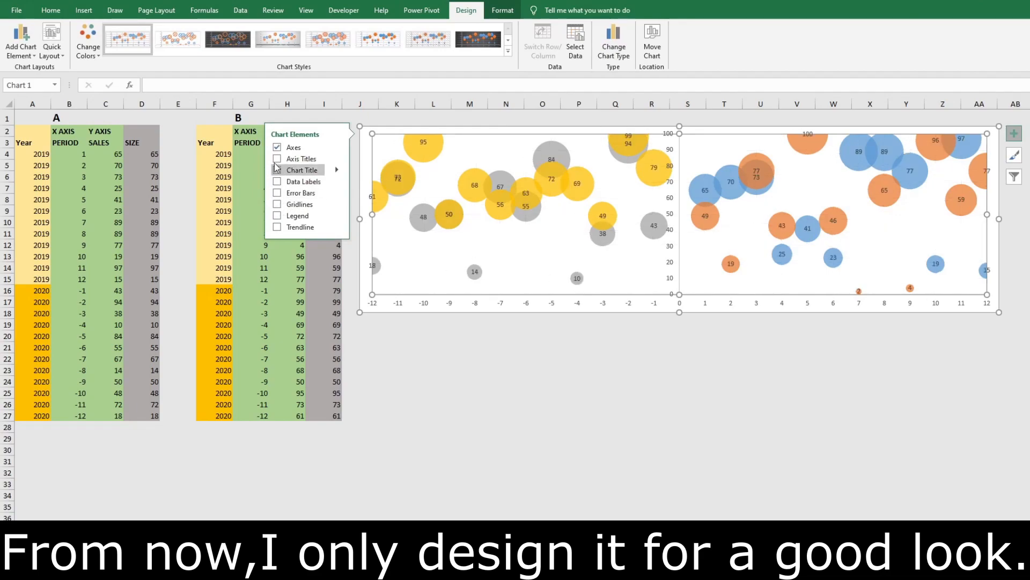
{"action": "left_click", "coordinate": [576, 349]}
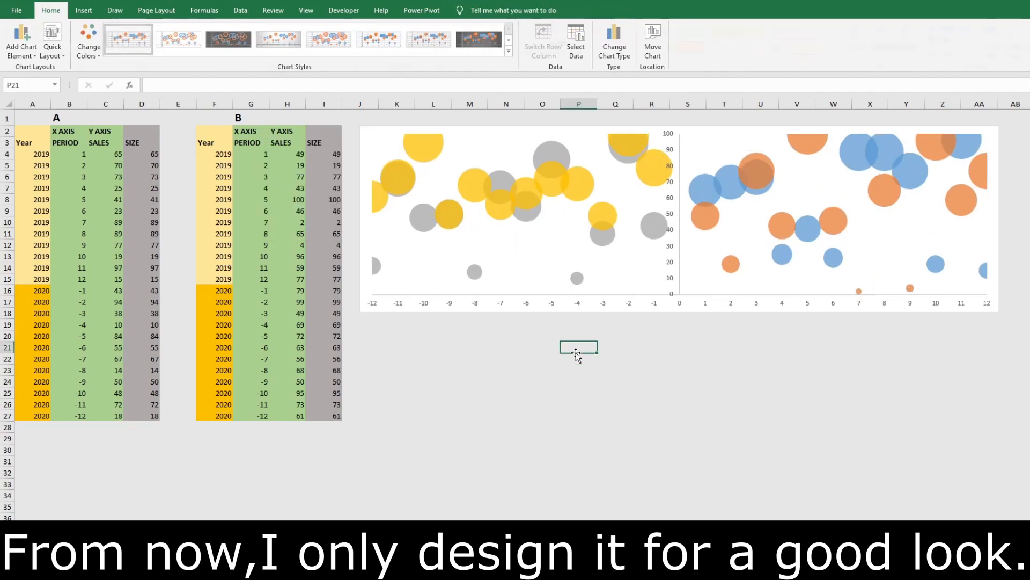
Step: Give the 2020 B bubbles a purple-to-white radial gradient fill
{"action": "left_click", "coordinate": [413, 148]}
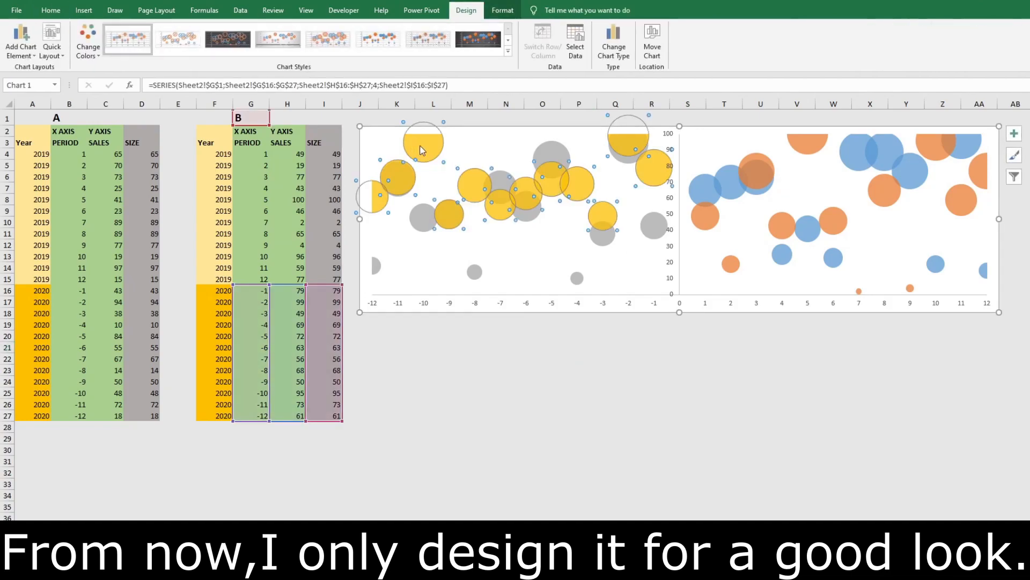
{"action": "right_click", "coordinate": [421, 149]}
{"action": "left_click", "coordinate": [462, 251]}
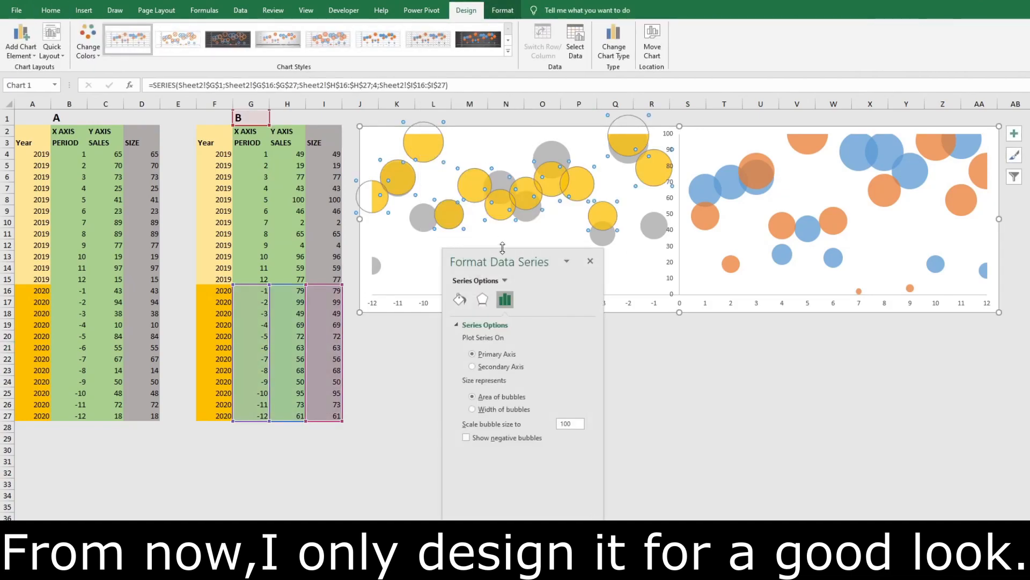
{"action": "left_click_drag", "start_coordinate": [494, 262], "coordinate": [443, 259]}
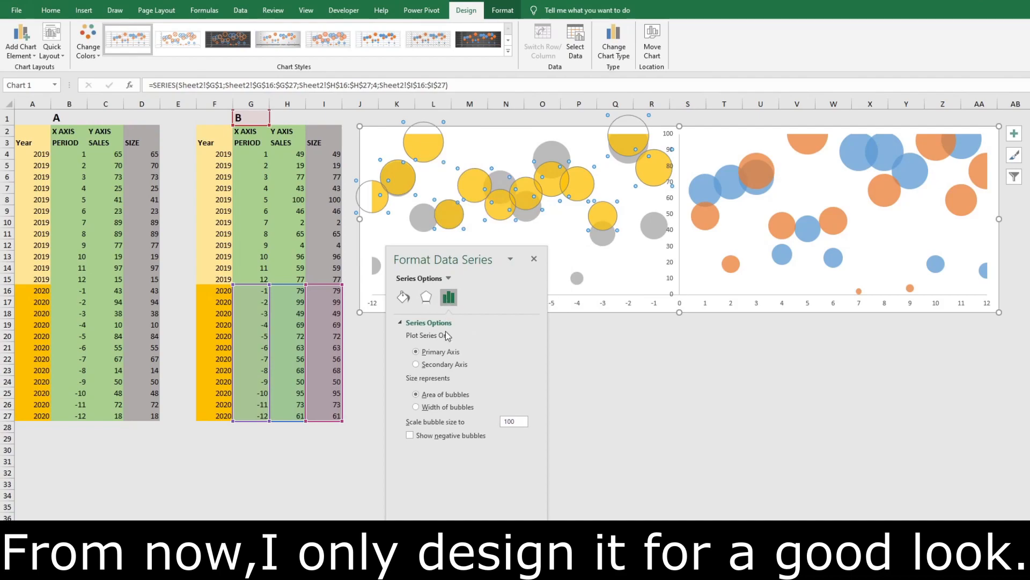
{"action": "left_click", "coordinate": [403, 296]}
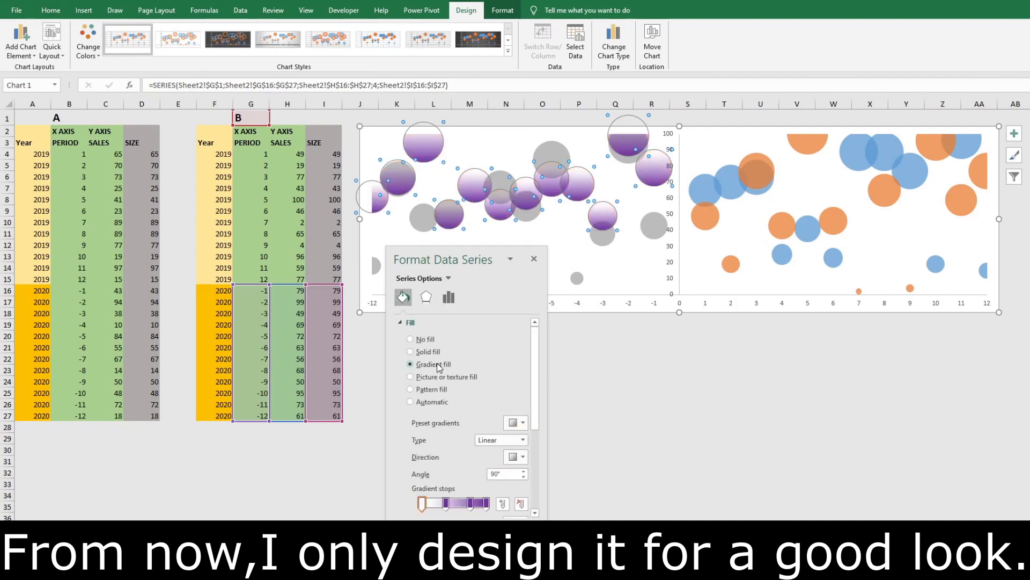
{"action": "left_click_drag", "start_coordinate": [470, 503], "coordinate": [467, 503]}
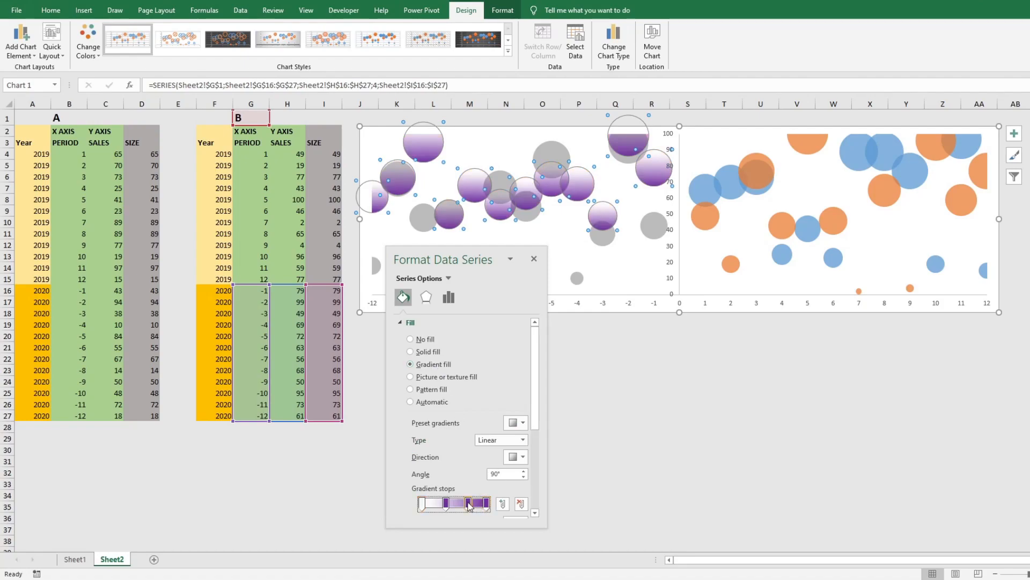
{"action": "left_click_drag", "start_coordinate": [502, 259], "coordinate": [788, 199]}
{"action": "left_click", "coordinate": [594, 388]}
{"action": "left_click", "coordinate": [602, 236]}
Step: Apply a perspective shadow preset to the 2020 B bubbles, keeping the formatting options clear of the series
{"action": "left_click", "coordinate": [712, 237]}
{"action": "left_click", "coordinate": [717, 263]}
{"action": "left_click", "coordinate": [773, 263]}
{"action": "left_click", "coordinate": [812, 277]}
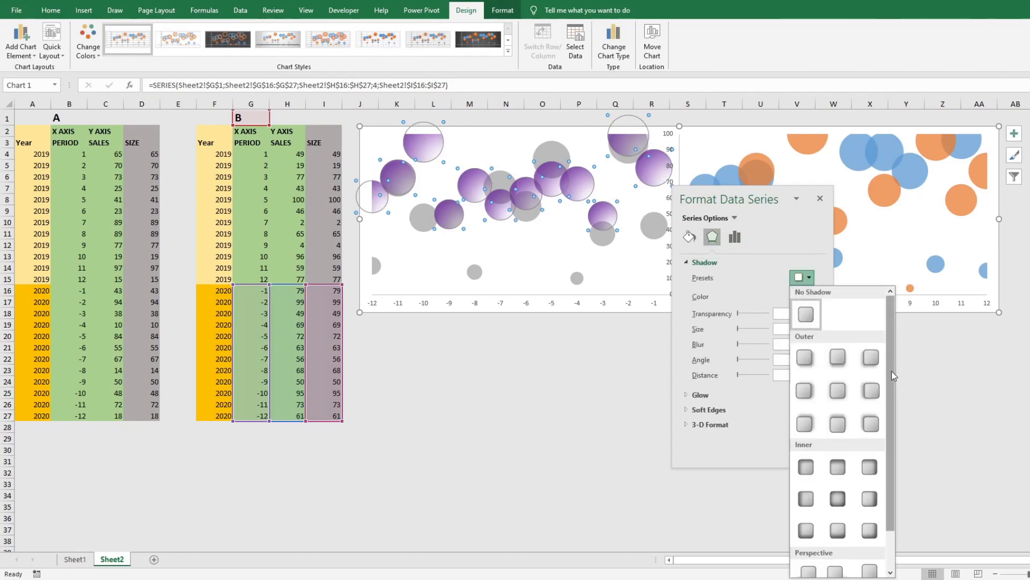
{"action": "left_click_drag", "start_coordinate": [891, 372], "coordinate": [891, 414]}
{"action": "left_click_drag", "start_coordinate": [737, 199], "coordinate": [710, 101]}
{"action": "left_click", "coordinate": [776, 180]}
{"action": "left_click", "coordinate": [812, 510]}
Step: Colour the shadow of the 2020 B bubbles standard purple and lower its transparency slightly
{"action": "left_click", "coordinate": [776, 199]}
{"action": "left_click", "coordinate": [782, 227]}
{"action": "left_click", "coordinate": [778, 198]}
{"action": "left_click", "coordinate": [857, 287]}
{"action": "mouse_move", "coordinate": [738, 215]}
{"action": "left_mouse_down"}
{"action": "mouse_move", "coordinate": [699, 220]}
{"action": "mouse_move", "coordinate": [731, 219]}
{"action": "left_mouse_up"}
Step: Apply a perspective shadow preset to the 2020 A bubbles
{"action": "left_click", "coordinate": [607, 236]}
{"action": "left_click", "coordinate": [776, 181]}
{"action": "left_click", "coordinate": [842, 479]}
Step: Give the 2020 A bubbles a radial gradient fill with the coloured stops in black and dark-gray shades
{"action": "left_click", "coordinate": [663, 139]}
{"action": "left_click", "coordinate": [670, 203]}
{"action": "left_click", "coordinate": [747, 346]}
{"action": "scroll", "coordinate": [797, 253], "scroll_direction": "down", "scroll_amount": 3}
{"action": "left_click", "coordinate": [783, 284]}
{"action": "left_click", "coordinate": [779, 343]}
{"action": "left_click", "coordinate": [728, 264]}
{"action": "left_click", "coordinate": [778, 284]}
{"action": "left_click", "coordinate": [778, 335]}
{"action": "left_click", "coordinate": [706, 263]}
{"action": "left_click", "coordinate": [778, 284]}
{"action": "left_click", "coordinate": [778, 320]}
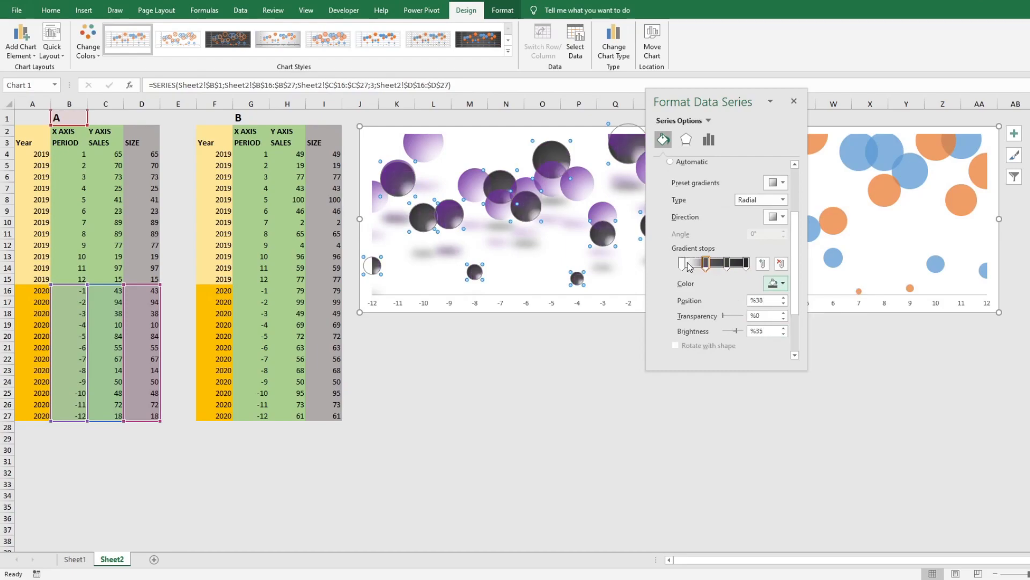
Step: Recolour the 2020 A gradient stops in lighter gray shades, with -10% brightness at the 38% stop, and close the formatting options
{"action": "left_click", "coordinate": [745, 263]}
{"action": "left_click", "coordinate": [788, 335]}
{"action": "left_click", "coordinate": [782, 284]}
{"action": "left_click", "coordinate": [788, 328]}
{"action": "left_click", "coordinate": [706, 264]}
{"action": "left_click", "coordinate": [783, 284]}
{"action": "left_click", "coordinate": [789, 321]}
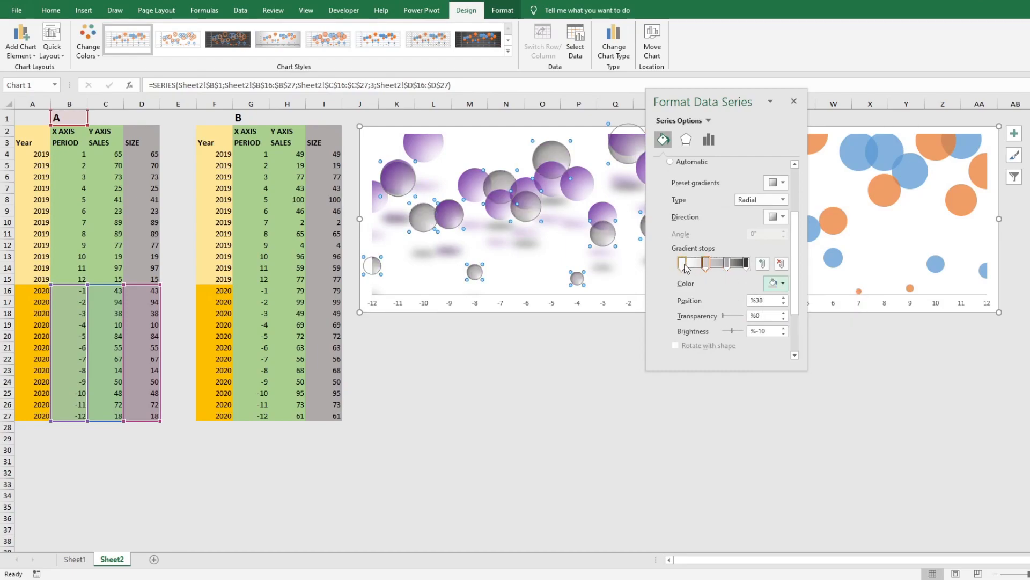
{"action": "left_click", "coordinate": [595, 350]}
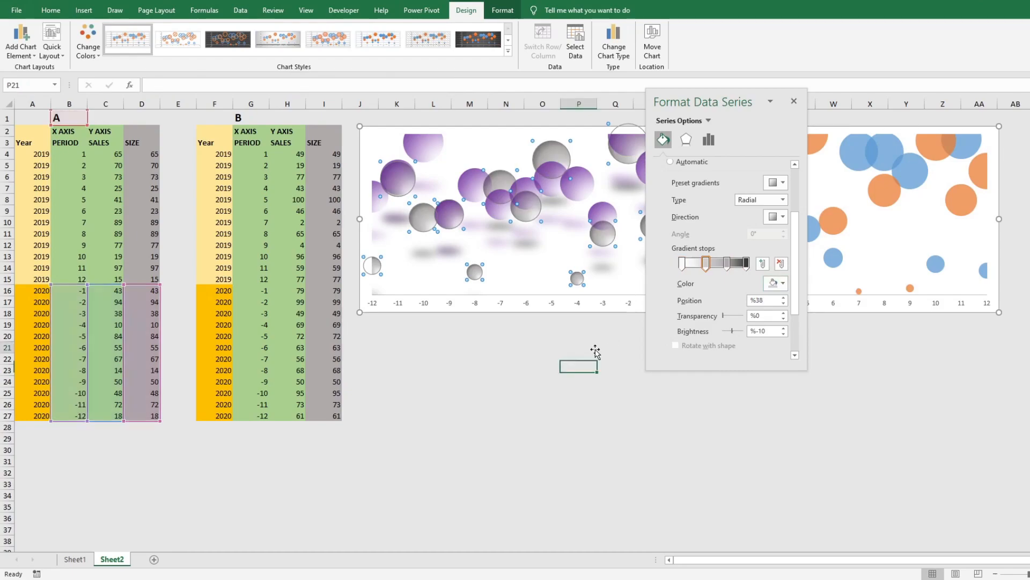
{"action": "left_click", "coordinate": [794, 102]}
Step: Compare the two size settings for the B series, choosing to have size represent the width of bubbles
{"action": "right_click", "coordinate": [671, 167]}
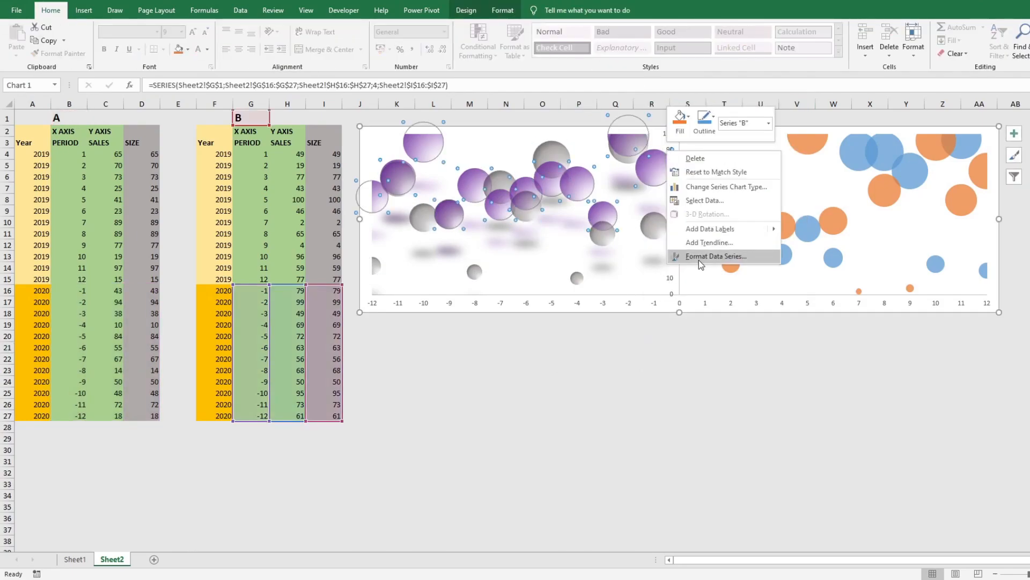
{"action": "left_click", "coordinate": [698, 259]}
{"action": "left_click", "coordinate": [707, 248]}
{"action": "left_click", "coordinate": [705, 236]}
{"action": "left_click_drag", "start_coordinate": [717, 102], "coordinate": [559, 258]}
{"action": "left_click", "coordinate": [553, 407]}
{"action": "left_click", "coordinate": [549, 393]}
{"action": "left_click", "coordinate": [550, 406]}
Step: Set the vertical alignment of the vertical axis labels to Top and deselect the chart
{"action": "left_click", "coordinate": [669, 225]}
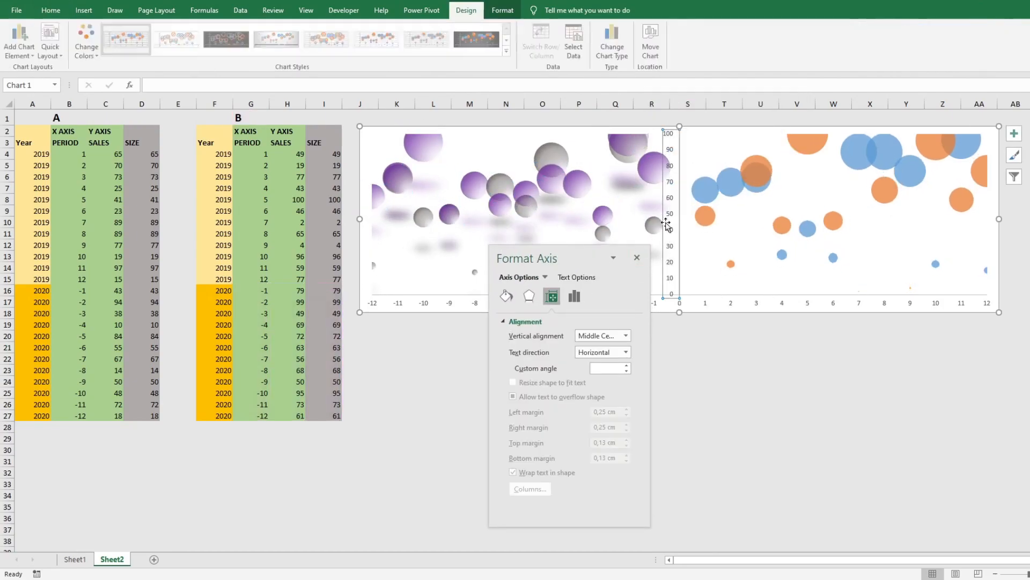
{"action": "left_click", "coordinate": [623, 336]}
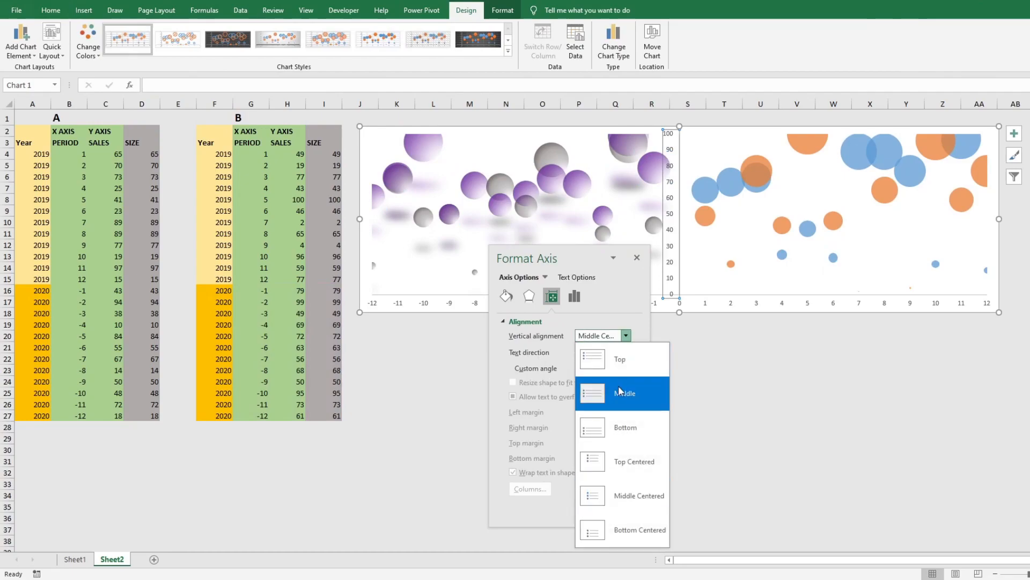
{"action": "left_click", "coordinate": [617, 356]}
{"action": "left_click", "coordinate": [688, 358]}
Step: Apply a radial gradient fill to the 2019 A bubbles
{"action": "right_click", "coordinate": [699, 188]}
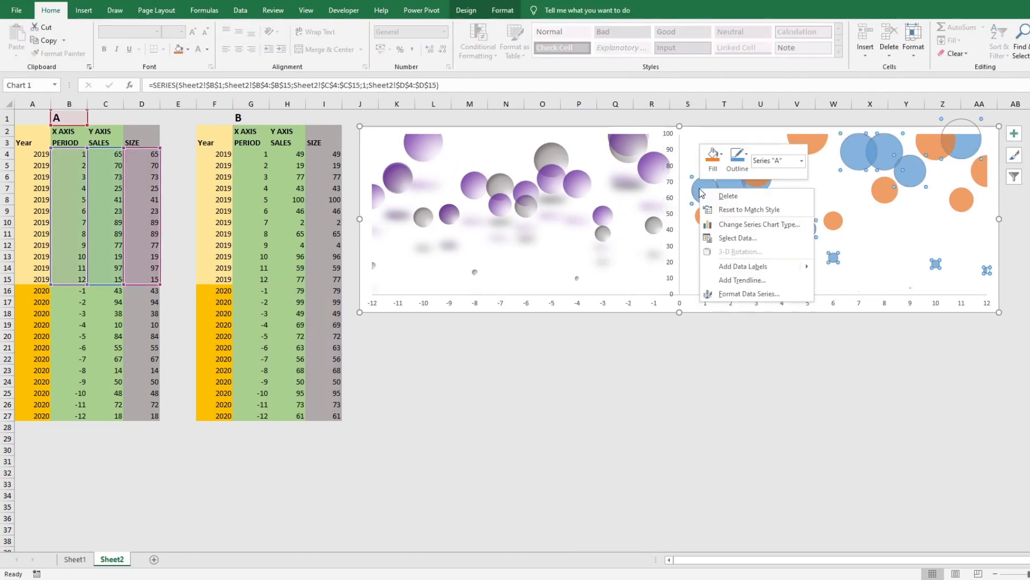
{"action": "left_click", "coordinate": [735, 298]}
{"action": "left_click_drag", "start_coordinate": [554, 259], "coordinate": [443, 137]}
{"action": "left_click", "coordinate": [432, 321]}
{"action": "left_click", "coordinate": [465, 389]}
{"action": "left_click_drag", "start_coordinate": [494, 239], "coordinate": [508, 274]}
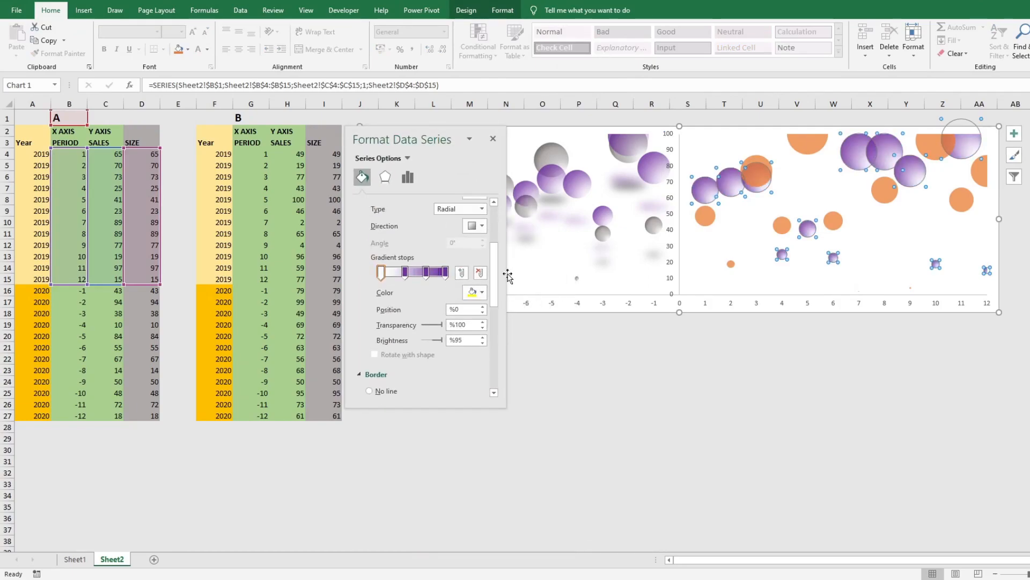
Step: Recolour the 2019 A gradient stops from dark green at the 100% stop to lighter greens, placing the middle stop at about 75%
{"action": "left_click", "coordinate": [445, 271]}
{"action": "left_click", "coordinate": [483, 292]}
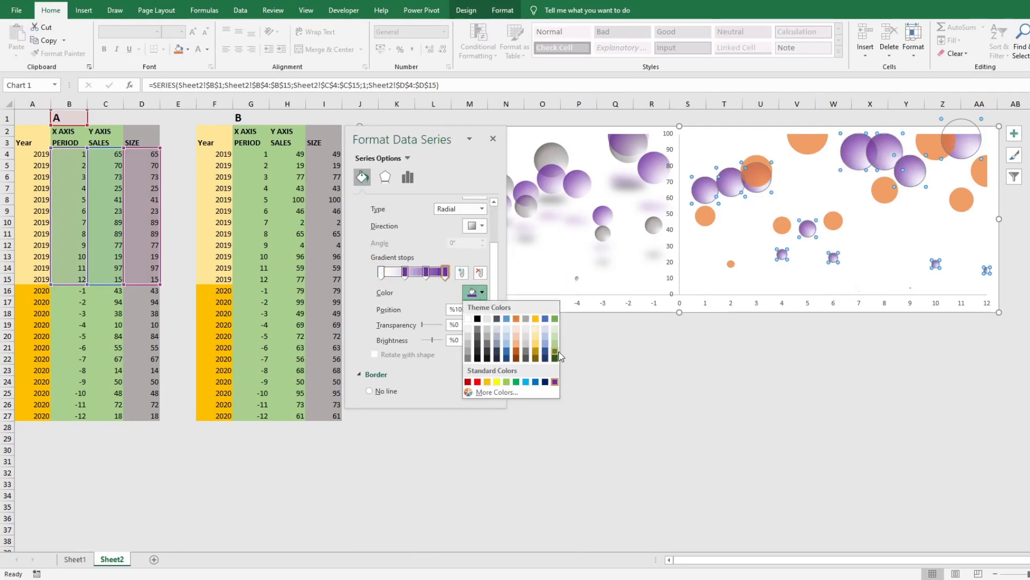
{"action": "left_click", "coordinate": [555, 351]}
{"action": "left_click", "coordinate": [430, 272]}
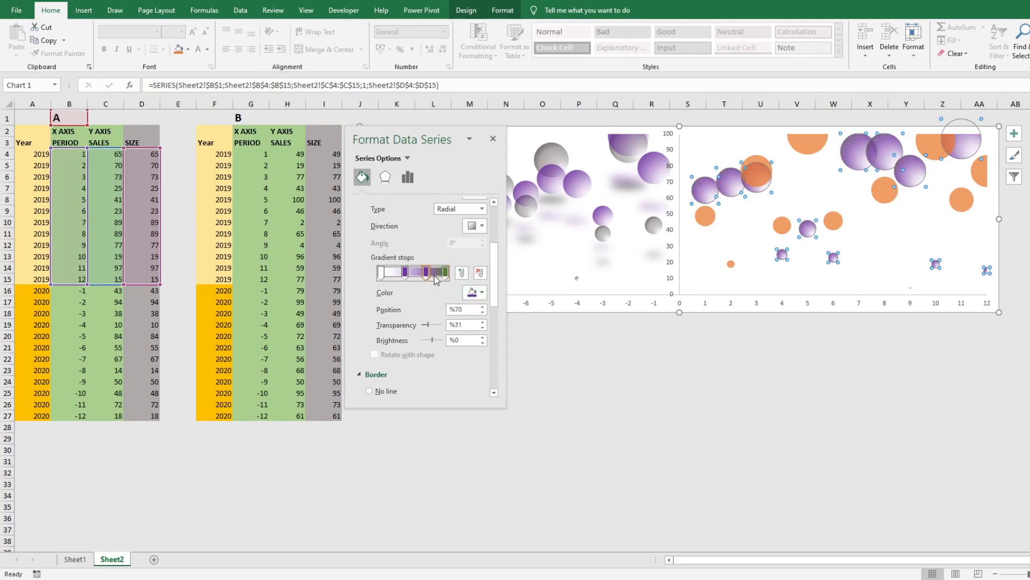
{"action": "left_click", "coordinate": [483, 292]}
{"action": "left_click", "coordinate": [555, 342]}
{"action": "left_click", "coordinate": [405, 271]}
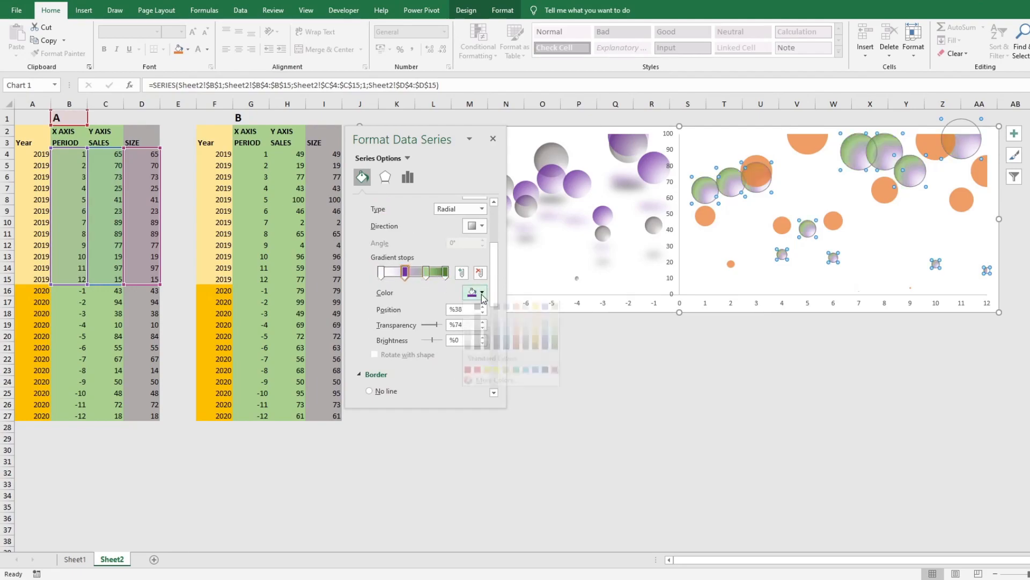
{"action": "left_click", "coordinate": [483, 292]}
{"action": "left_click", "coordinate": [555, 322]}
{"action": "left_click", "coordinate": [446, 272]}
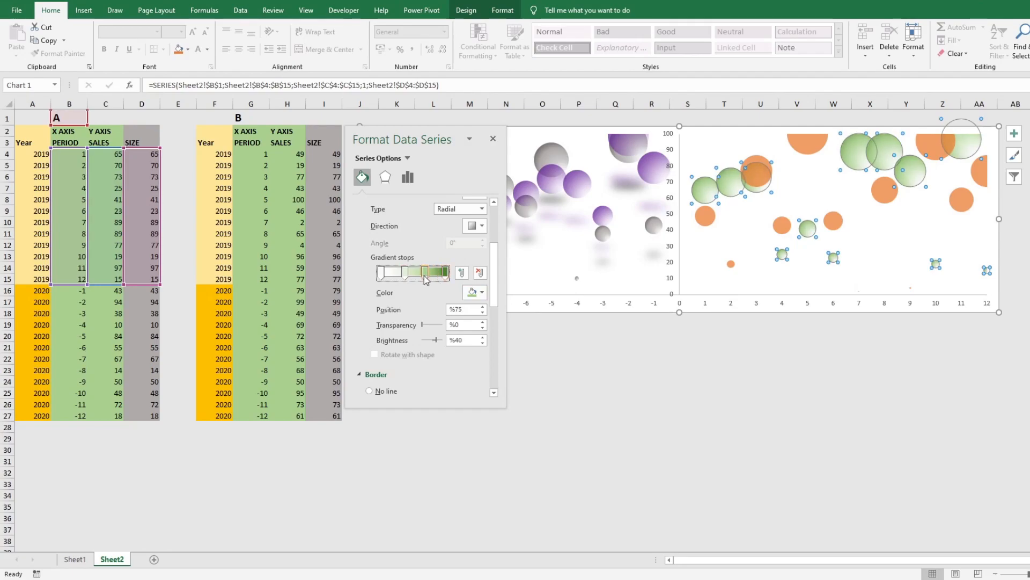
Step: Give the 2019 A bubbles a green perspective shadow with about 39% transparency
{"action": "left_click", "coordinate": [385, 177]}
{"action": "left_click", "coordinate": [477, 218]}
{"action": "left_click", "coordinate": [543, 517]}
{"action": "left_click", "coordinate": [476, 236]}
{"action": "left_click", "coordinate": [554, 302]}
{"action": "left_click", "coordinate": [426, 254]}
{"action": "left_click_drag", "start_coordinate": [437, 259], "coordinate": [421, 260]}
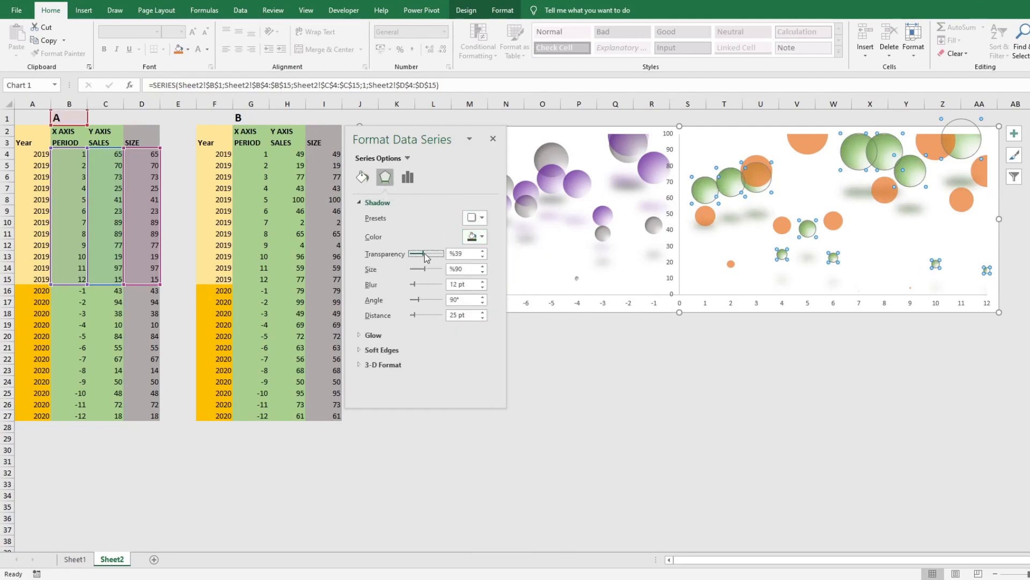
{"action": "left_click", "coordinate": [660, 331]}
Step: Apply a radial gradient fill to the 2019 B bubbles
{"action": "left_click", "coordinate": [803, 147]}
{"action": "left_click", "coordinate": [362, 177]}
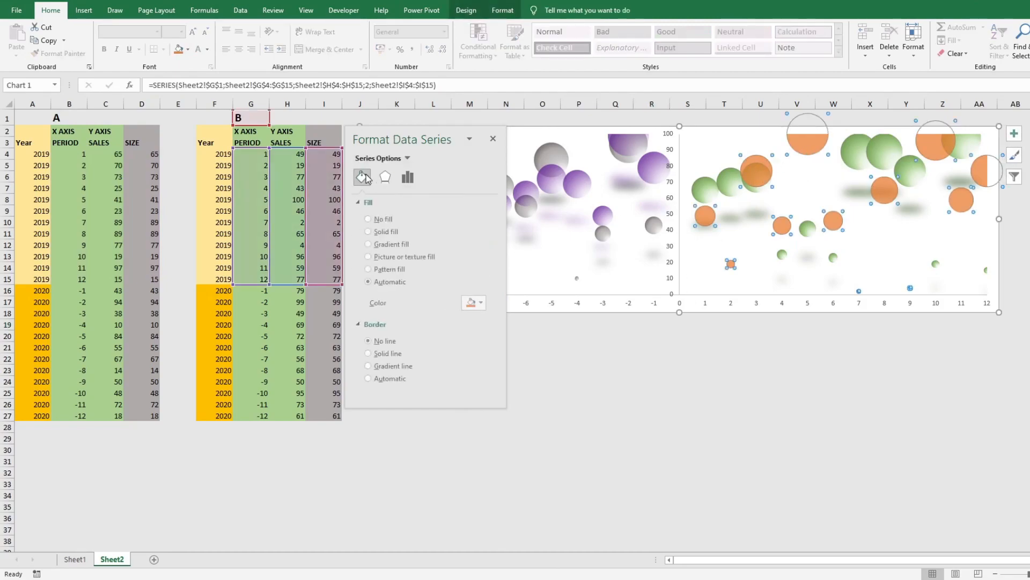
{"action": "left_click", "coordinate": [369, 245]}
{"action": "scroll", "coordinate": [482, 341], "scroll_direction": "down", "scroll_amount": 3}
Step: Recolour the 2019 B gradient stops in black and dark-gray shades, darkest at the 100% stop
{"action": "left_click", "coordinate": [445, 294]}
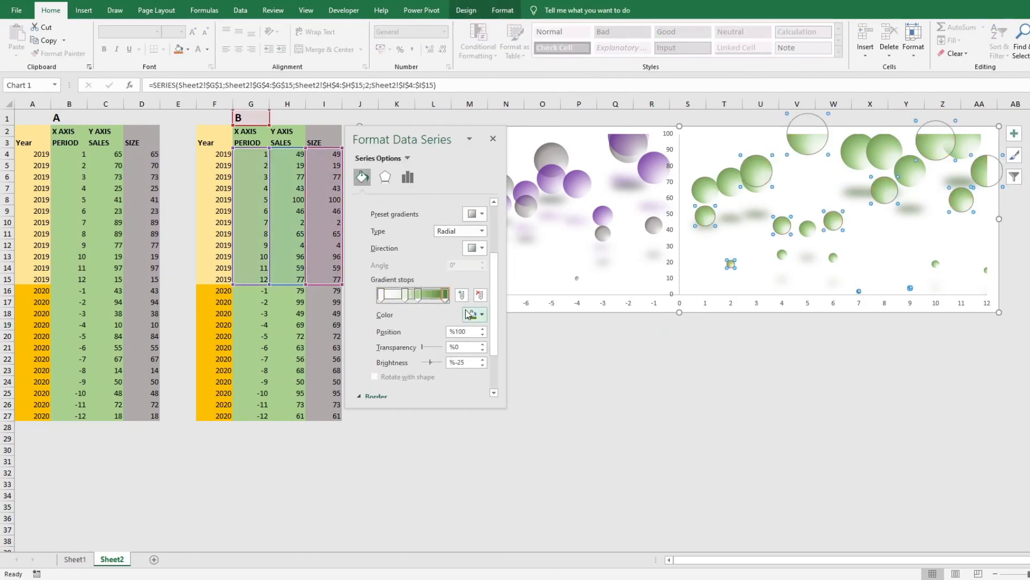
{"action": "left_click", "coordinate": [481, 314]}
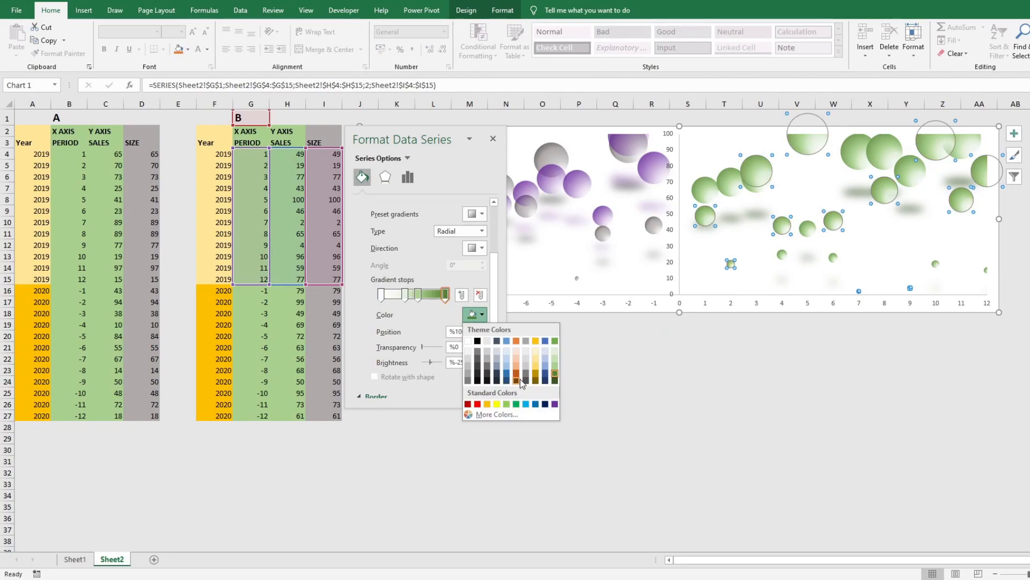
{"action": "left_click", "coordinate": [477, 379]}
{"action": "left_click", "coordinate": [419, 294]}
{"action": "left_click", "coordinate": [473, 315]}
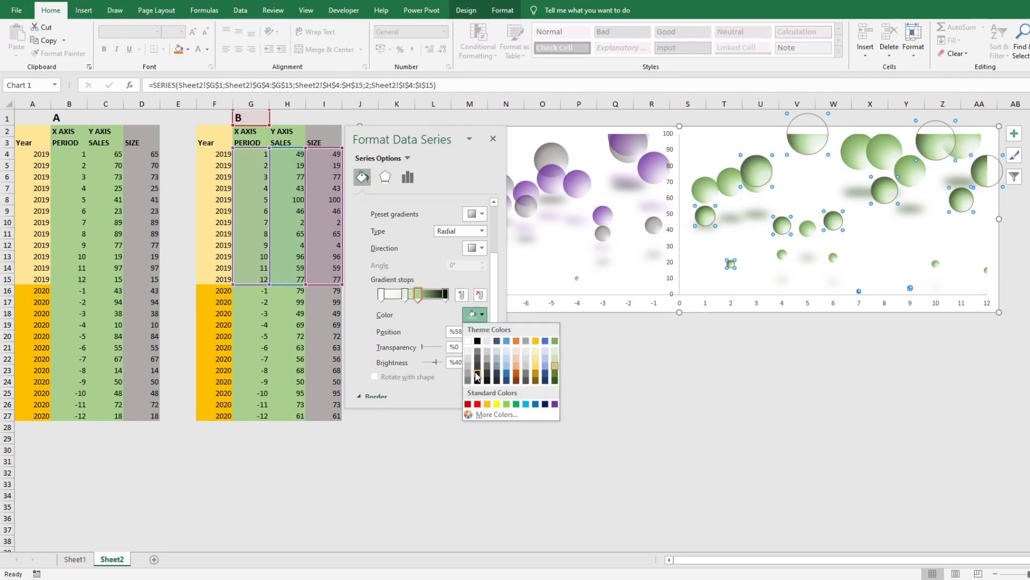
{"action": "left_click", "coordinate": [477, 373]}
{"action": "left_click", "coordinate": [405, 295]}
{"action": "left_click", "coordinate": [476, 314]}
{"action": "left_click", "coordinate": [477, 358]}
Step: Move an inner 2019 B gradient stop toward the dark end and adjust the stop transparency
{"action": "left_click_drag", "start_coordinate": [405, 294], "coordinate": [438, 296]}
{"action": "left_click", "coordinate": [430, 298]}
{"action": "left_click_drag", "start_coordinate": [422, 347], "coordinate": [434, 349]}
{"action": "left_click", "coordinate": [604, 346]}
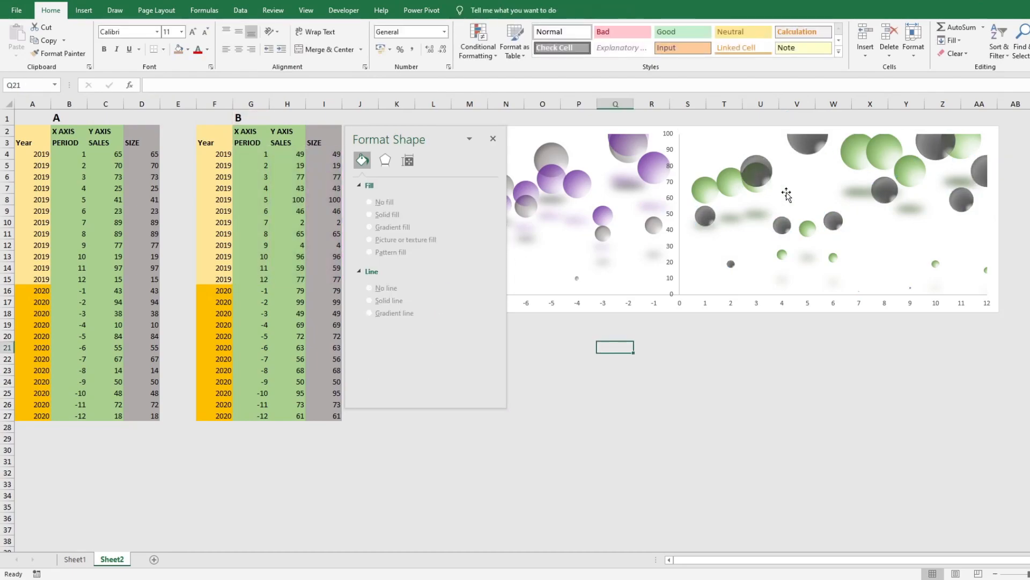
Step: Give the 2019 B bubbles a perspective shadow and adjust its transparency
{"action": "left_click", "coordinate": [731, 264]}
{"action": "left_click", "coordinate": [385, 177]}
{"action": "left_click", "coordinate": [475, 217]}
{"action": "left_click", "coordinate": [542, 518]}
{"action": "left_click", "coordinate": [475, 236]}
{"action": "left_click_drag", "start_coordinate": [437, 253], "coordinate": [396, 254]}
{"action": "left_click", "coordinate": [760, 358]}
Step: Adjust the shadow transparency of the bubble series, setting the 2019 A shadow to about 61%
{"action": "left_click_drag", "start_coordinate": [428, 132], "coordinate": [441, 229]}
{"action": "left_click", "coordinate": [705, 217]}
{"action": "left_click", "coordinate": [397, 274]}
{"action": "left_click_drag", "start_coordinate": [424, 352], "coordinate": [443, 353]}
{"action": "left_click", "coordinate": [603, 234]}
{"action": "left_click", "coordinate": [603, 215]}
{"action": "left_click", "coordinate": [782, 254]}
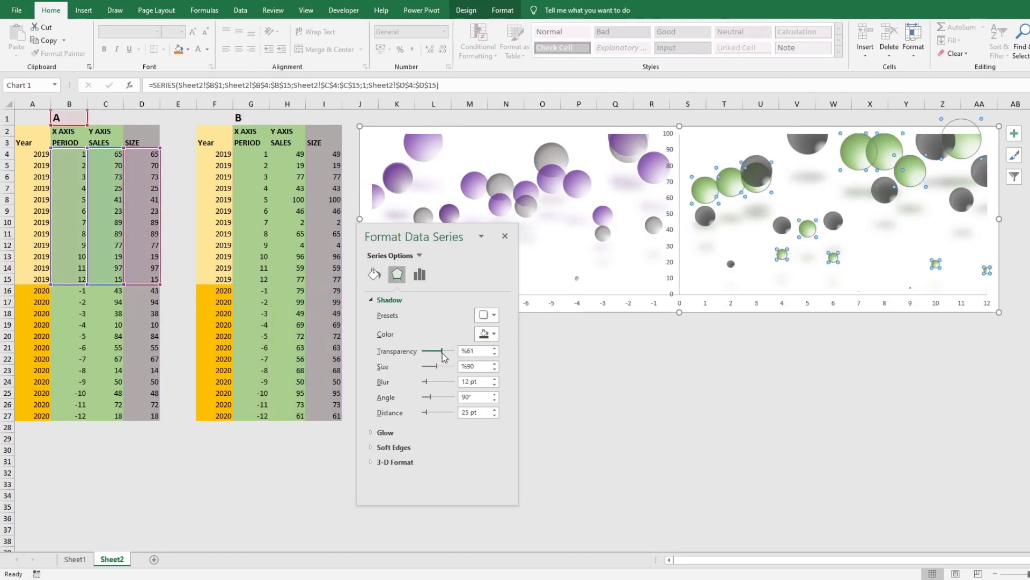
{"action": "left_click", "coordinate": [578, 358]}
Step: Set the vertical axis label position to Low, placing the labels beside the -12 end of the plot
{"action": "left_click", "coordinate": [670, 144]}
{"action": "double_click", "coordinate": [669, 148]}
{"action": "left_click_drag", "start_coordinate": [506, 370], "coordinate": [507, 404]}
{"action": "scroll", "coordinate": [483, 430], "scroll_direction": "down", "scroll_amount": 1}
{"action": "left_click", "coordinate": [394, 461]}
{"action": "left_click", "coordinate": [386, 478]}
{"action": "left_click", "coordinate": [471, 470]}
{"action": "left_click", "coordinate": [472, 493]}
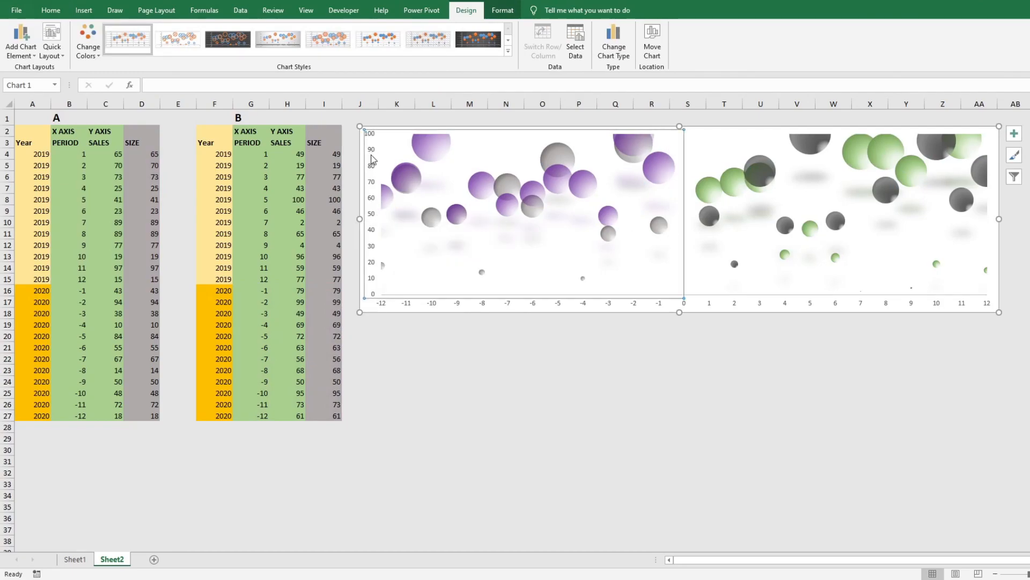
Step: Format the vertical axis labels in Agency FB at size 11 and close the axis formatting options
{"action": "double_click", "coordinate": [374, 158]}
{"action": "left_click", "coordinate": [430, 256]}
{"action": "left_click", "coordinate": [457, 307]}
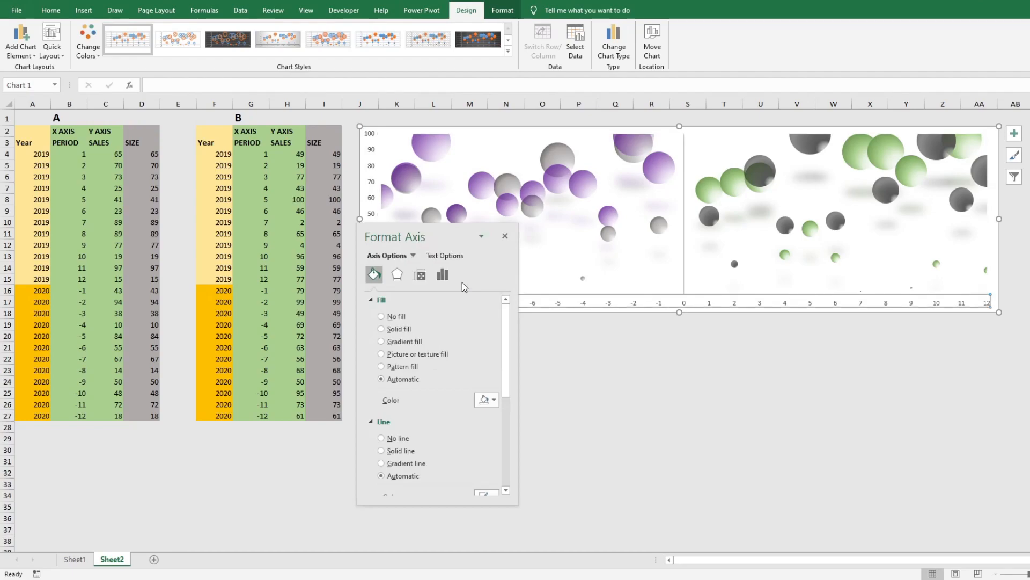
{"action": "left_click", "coordinate": [442, 275]}
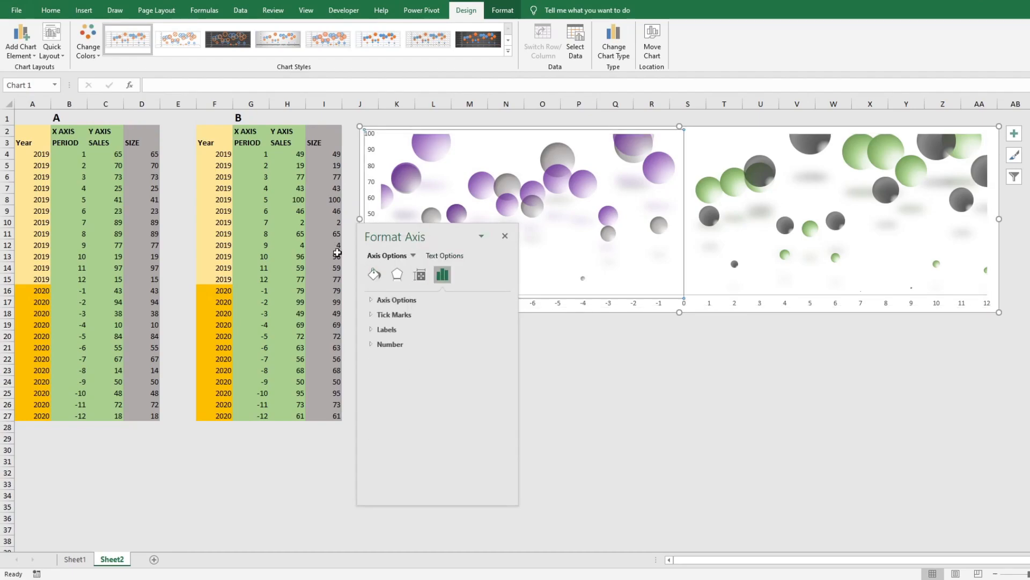
{"action": "left_click", "coordinate": [51, 10]}
{"action": "left_click", "coordinate": [194, 33]}
{"action": "left_click", "coordinate": [193, 33]}
{"action": "left_click_drag", "start_coordinate": [394, 231], "coordinate": [482, 248]}
{"action": "left_click", "coordinate": [593, 254]}
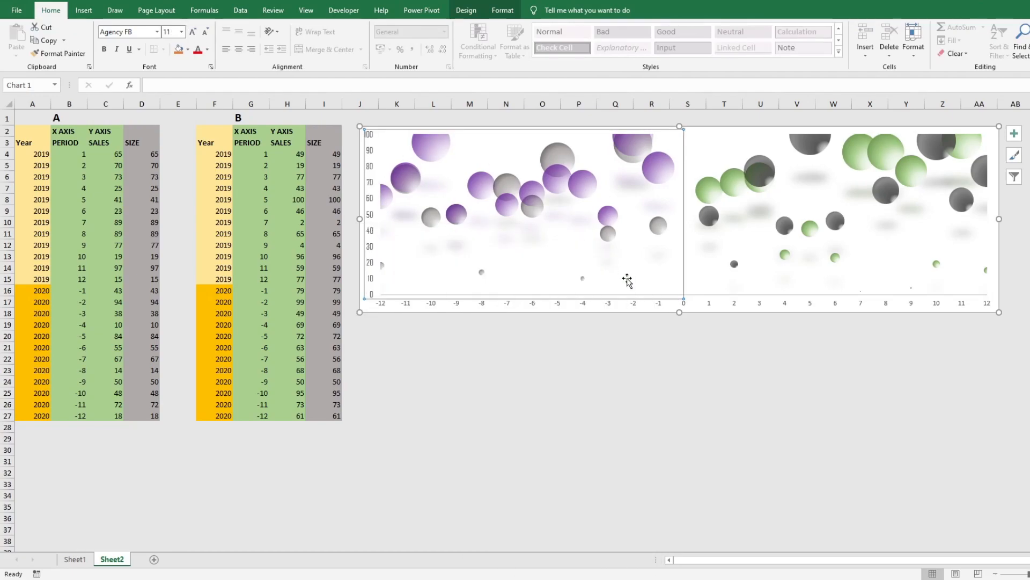
Step: Format the horizontal axis labels in Agency FB at size 11
{"action": "double_click", "coordinate": [639, 304]}
{"action": "left_click", "coordinate": [51, 10]}
{"action": "left_click", "coordinate": [193, 32]}
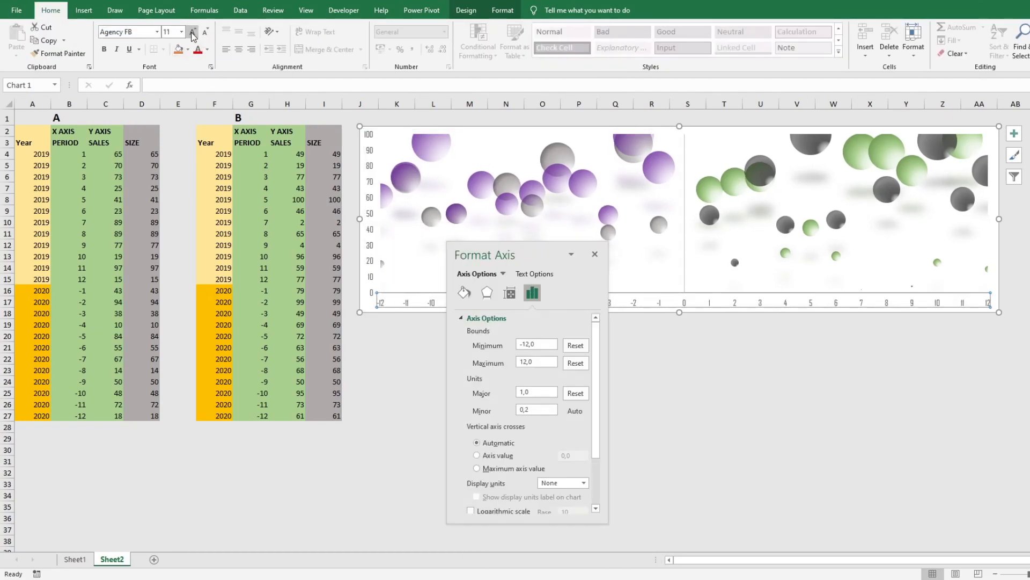
Step: Close the axis options and resize the bubble chart so it ends at column Z and row 18
{"action": "left_click", "coordinate": [594, 254]}
{"action": "left_click_drag", "start_coordinate": [999, 312], "coordinate": [963, 313]}
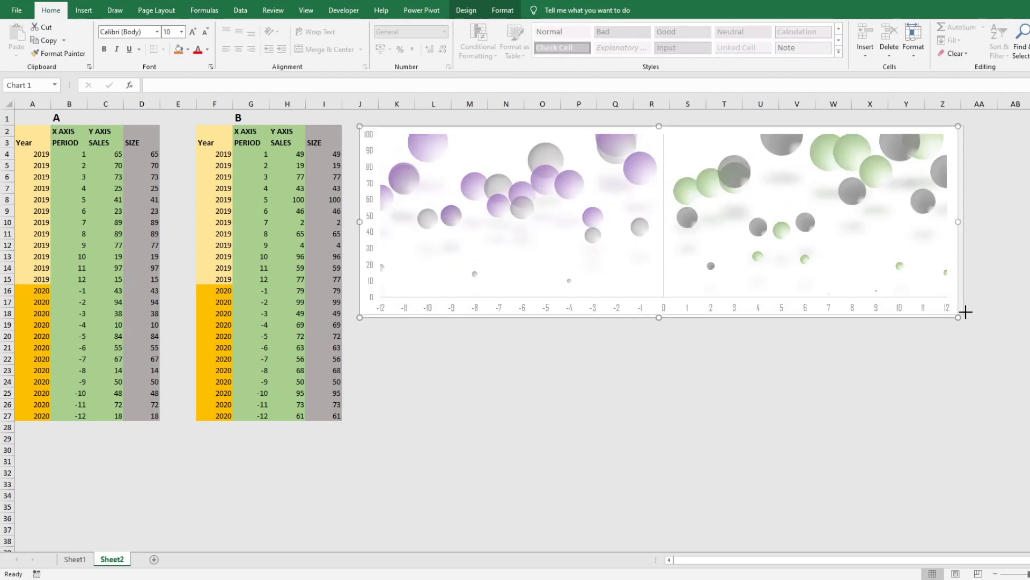
{"action": "left_click", "coordinate": [722, 391]}
Step: Set the chart area to no fill and no outline, and move the chart slightly down on the sheet
{"action": "double_click", "coordinate": [417, 222]}
{"action": "left_click", "coordinate": [370, 293]}
{"action": "left_click", "coordinate": [361, 306]}
{"action": "left_click", "coordinate": [487, 334]}
{"action": "left_click", "coordinate": [505, 434]}
{"action": "left_click", "coordinate": [595, 254]}
{"action": "left_click", "coordinate": [671, 396]}
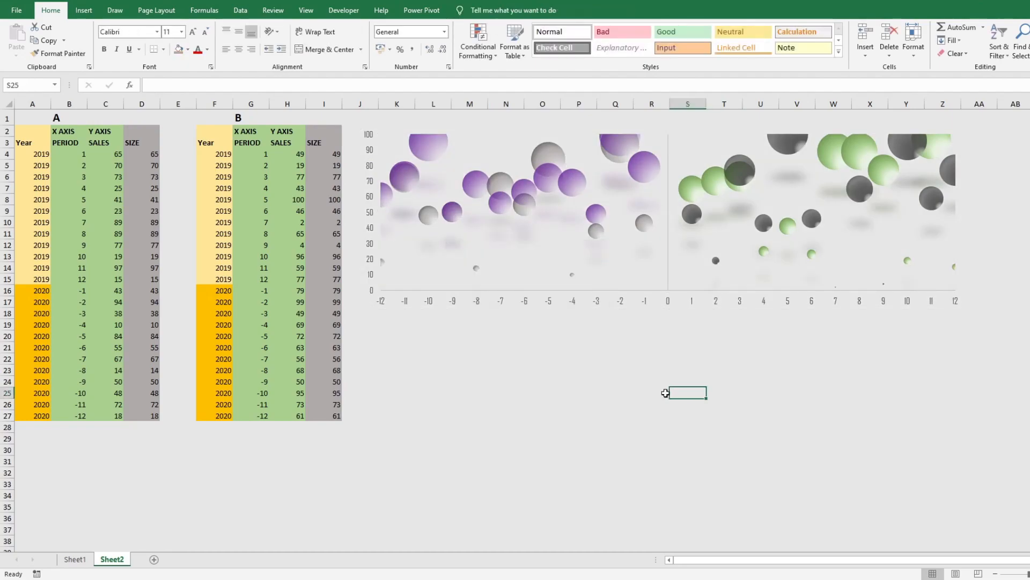
{"action": "left_click_drag", "start_coordinate": [671, 219], "coordinate": [685, 277]}
Step: Draw a rectangle about 10.43 cm high and 29.95 cm wide over the whole bubble chart
{"action": "left_click", "coordinate": [83, 11]}
{"action": "left_click", "coordinate": [157, 38]}
{"action": "left_click", "coordinate": [186, 80]}
{"action": "mouse_move", "coordinate": [356, 164]}
{"action": "left_mouse_down"}
{"action": "mouse_move", "coordinate": [1012, 405]}
{"action": "mouse_move", "coordinate": [1000, 387]}
{"action": "left_mouse_up"}
Step: Send the rectangle behind the chart and give it the black shape style
{"action": "right_click", "coordinate": [621, 197]}
{"action": "left_click", "coordinate": [665, 314]}
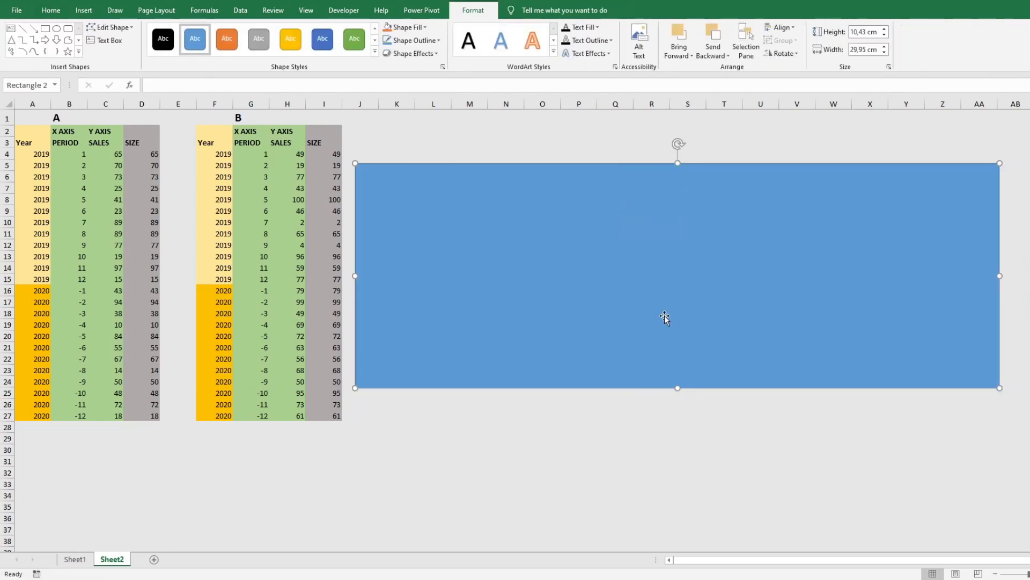
{"action": "left_click", "coordinate": [156, 44]}
{"action": "left_click", "coordinate": [563, 430]}
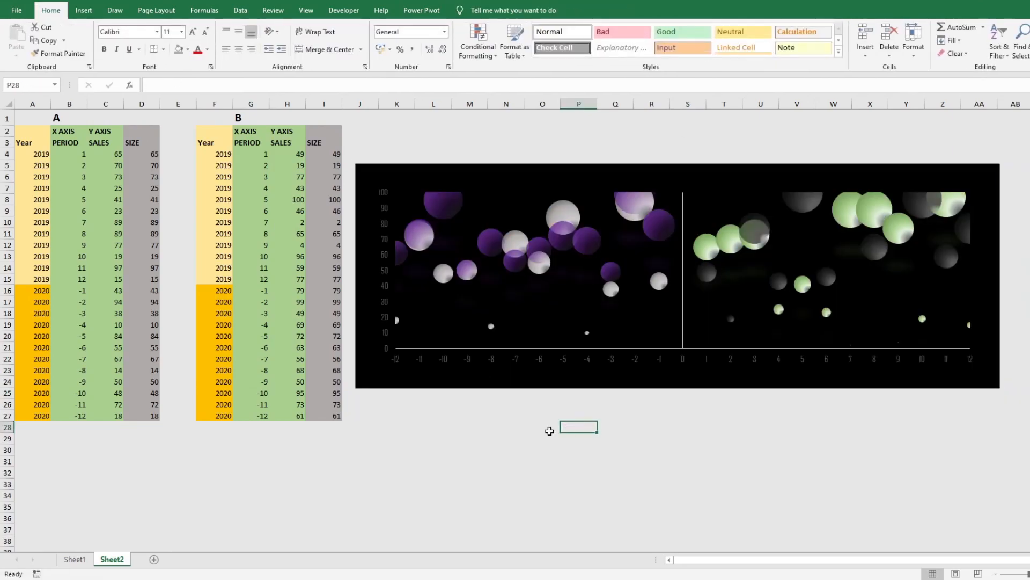
Step: Change the font colour of the vertical and horizontal axis labels to white and close the axis options
{"action": "double_click", "coordinate": [384, 253]}
{"action": "left_click", "coordinate": [594, 255]}
{"action": "double_click", "coordinate": [488, 367]}
{"action": "left_click", "coordinate": [506, 274]}
{"action": "left_click", "coordinate": [534, 300]}
{"action": "left_click", "coordinate": [51, 10]}
{"action": "left_click", "coordinate": [207, 49]}
{"action": "left_click", "coordinate": [198, 89]}
{"action": "left_click", "coordinate": [503, 274]}
{"action": "left_click", "coordinate": [526, 325]}
{"action": "left_click", "coordinate": [198, 49]}
{"action": "left_click", "coordinate": [433, 131]}
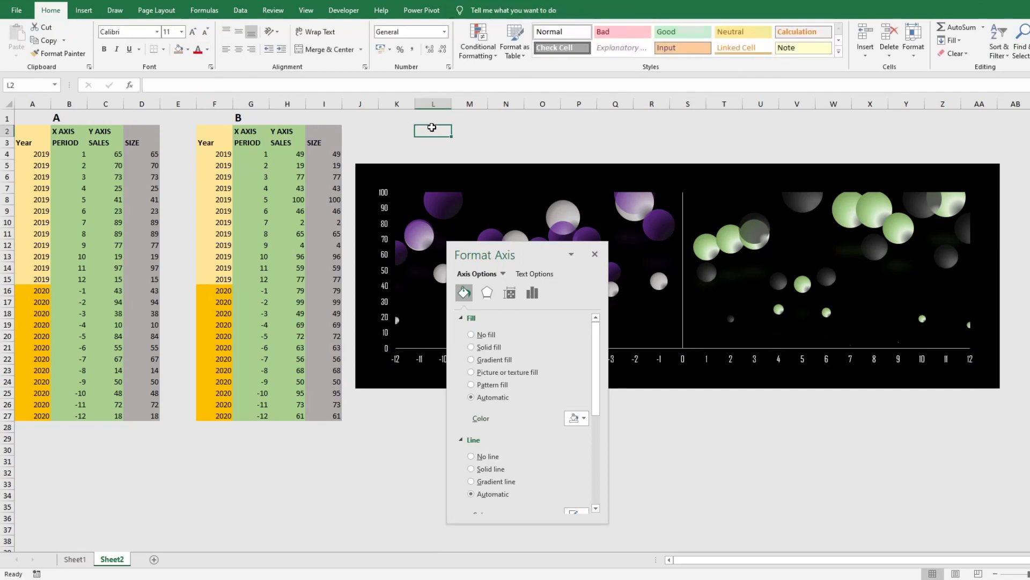
{"action": "left_click", "coordinate": [595, 253]}
{"action": "left_click", "coordinate": [655, 473]}
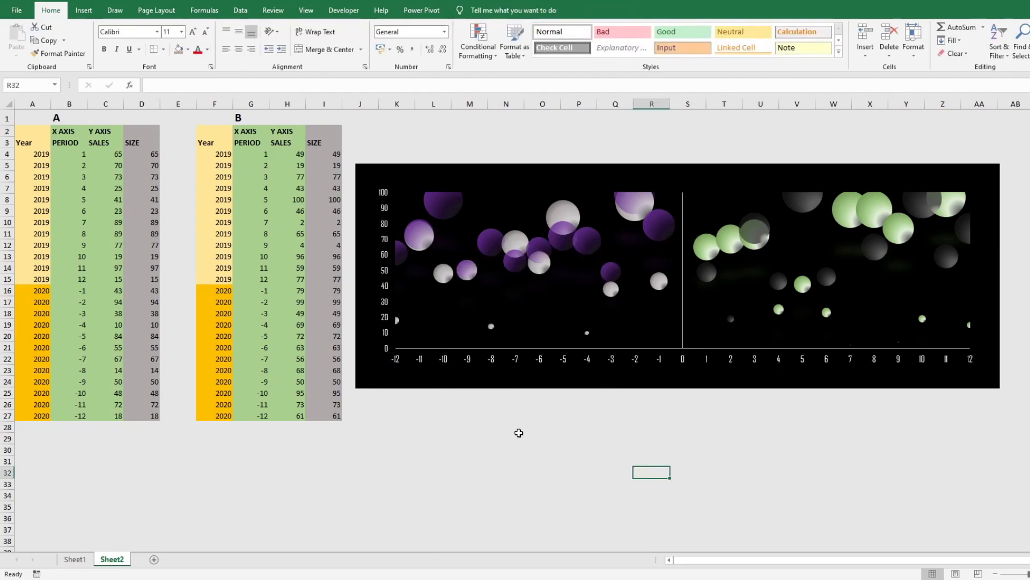
Step: Add error bars to the 2020 B bubble series
{"action": "left_click", "coordinate": [971, 171]}
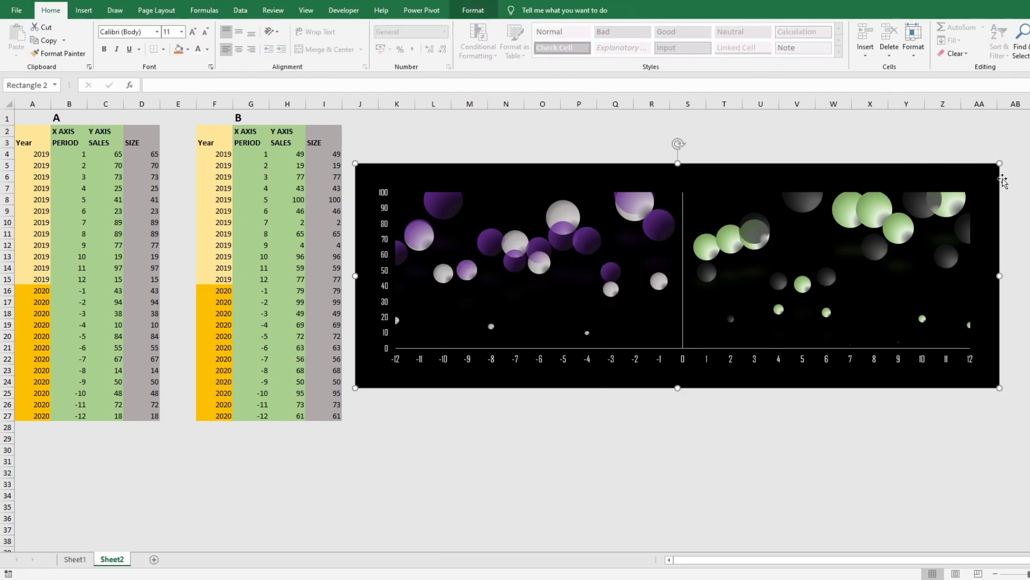
{"action": "left_click", "coordinate": [392, 253]}
{"action": "left_click", "coordinate": [997, 193]}
{"action": "left_click", "coordinate": [292, 251]}
{"action": "left_click", "coordinate": [442, 207]}
{"action": "left_click", "coordinate": [476, 134]}
{"action": "left_click", "coordinate": [444, 200]}
{"action": "left_click", "coordinate": [443, 199]}
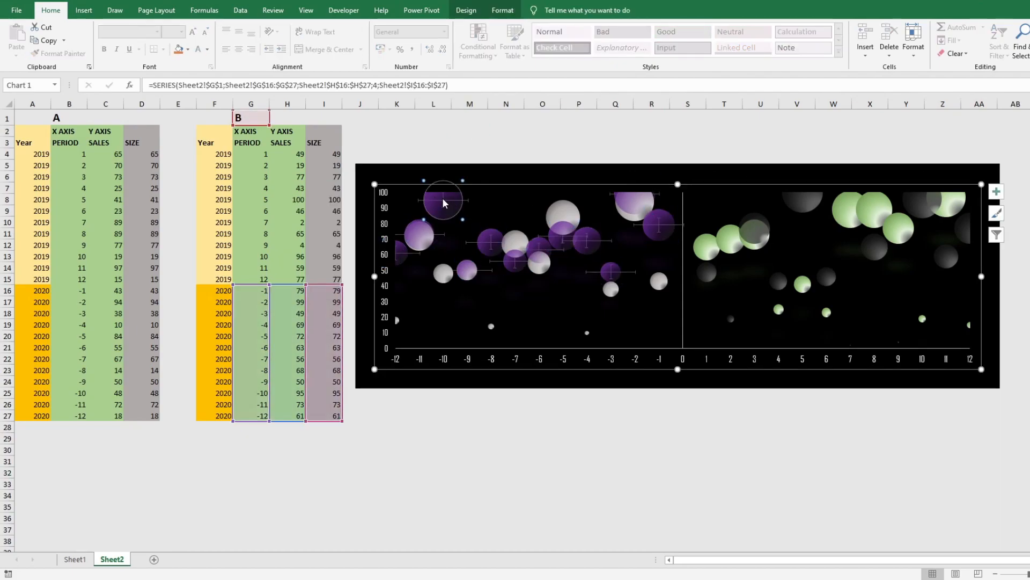
Step: Examine the direction, end style and error amount options of the 2020 B series' horizontal error bars
{"action": "left_click", "coordinate": [498, 263]}
{"action": "right_click", "coordinate": [483, 238]}
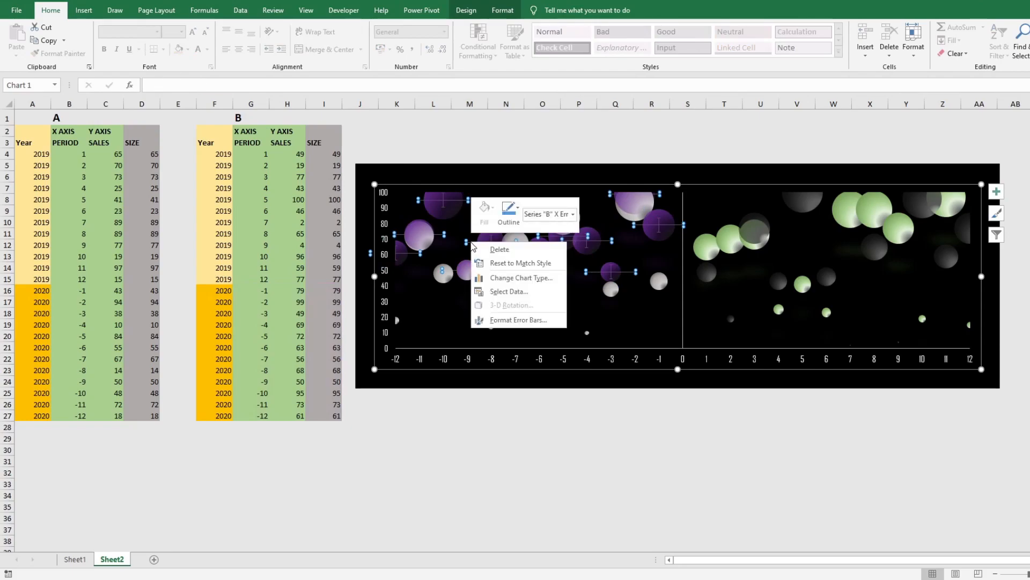
{"action": "left_click", "coordinate": [499, 319]}
{"action": "left_click_drag", "start_coordinate": [616, 189], "coordinate": [624, 156]}
{"action": "scroll", "coordinate": [710, 249], "scroll_direction": "down", "scroll_amount": 2}
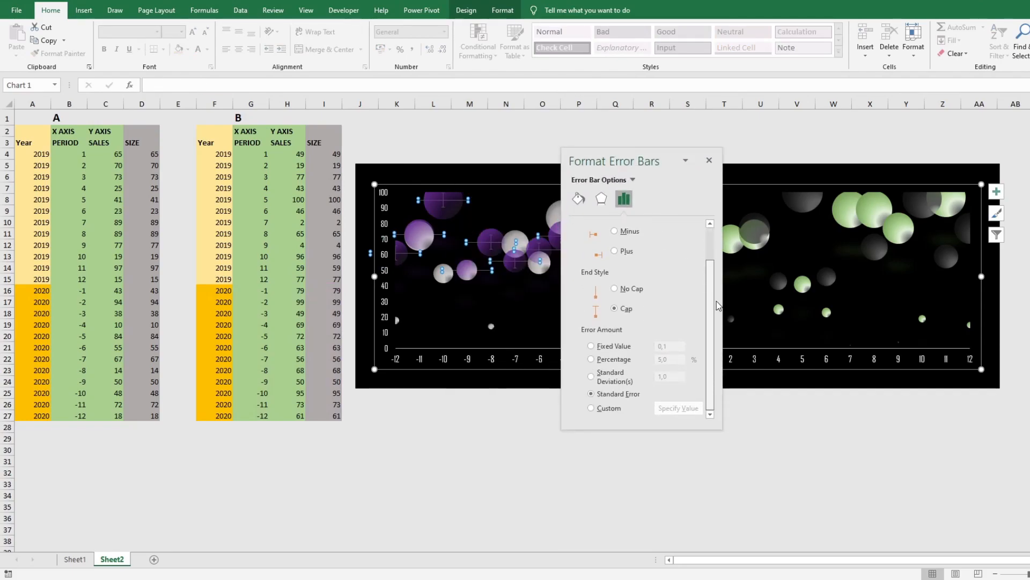
{"action": "left_click", "coordinate": [709, 160]}
Step: Add error bars to the 2020 A, 2019 B and 2019 A bubble series
{"action": "left_click", "coordinate": [996, 191]}
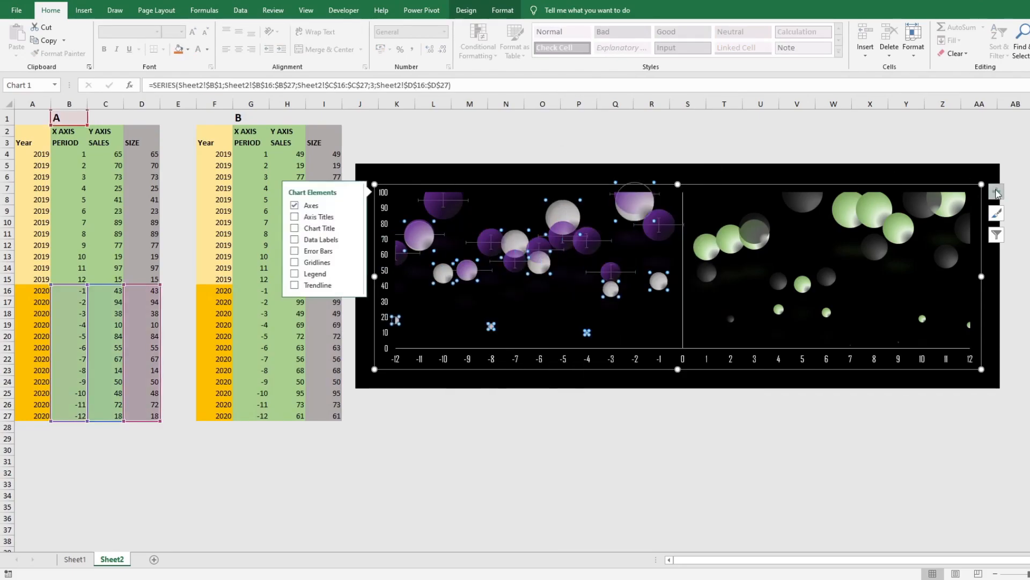
{"action": "left_click", "coordinate": [759, 236]}
{"action": "left_click", "coordinate": [997, 191]}
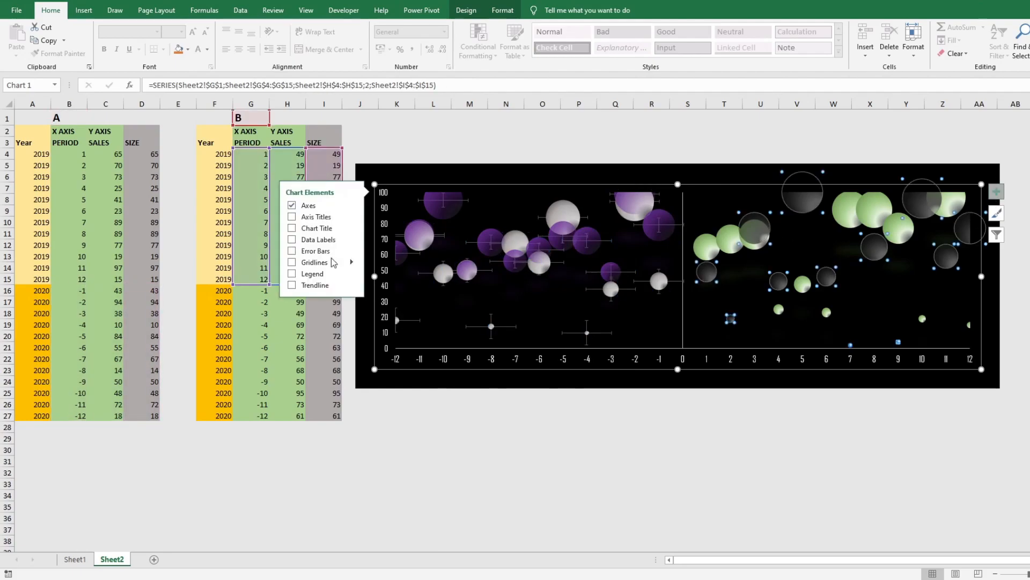
{"action": "left_click", "coordinate": [859, 208]}
{"action": "left_click", "coordinate": [997, 191]}
{"action": "left_click", "coordinate": [548, 420]}
{"action": "left_click", "coordinate": [646, 424]}
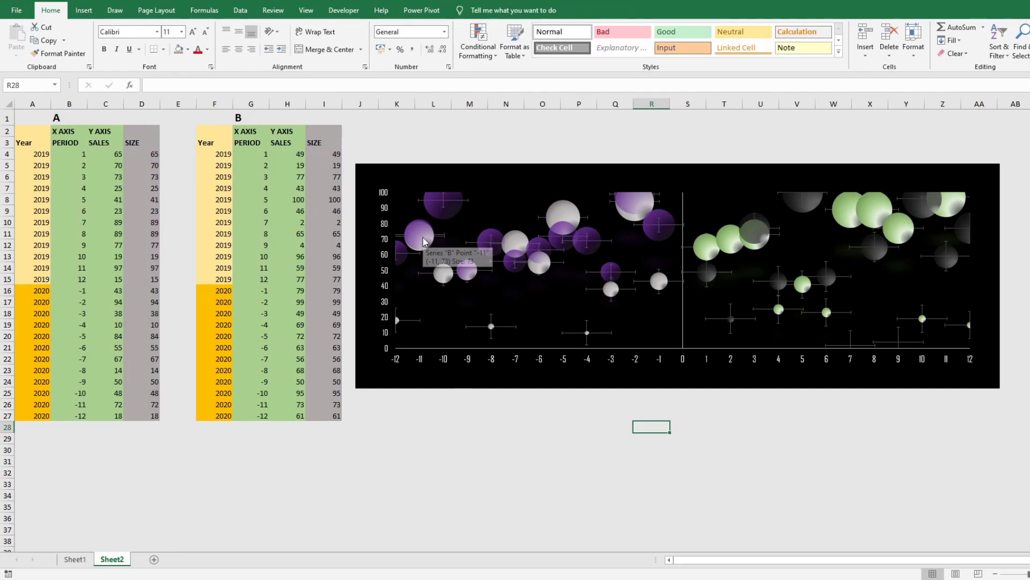
Step: Add data labels to the A and B bubble series of both years
{"action": "left_click", "coordinate": [467, 270]}
{"action": "left_click", "coordinate": [997, 191]}
{"action": "left_click", "coordinate": [558, 418]}
{"action": "left_click", "coordinate": [967, 186]}
{"action": "left_click", "coordinate": [997, 191]}
{"action": "right_click", "coordinate": [434, 222]}
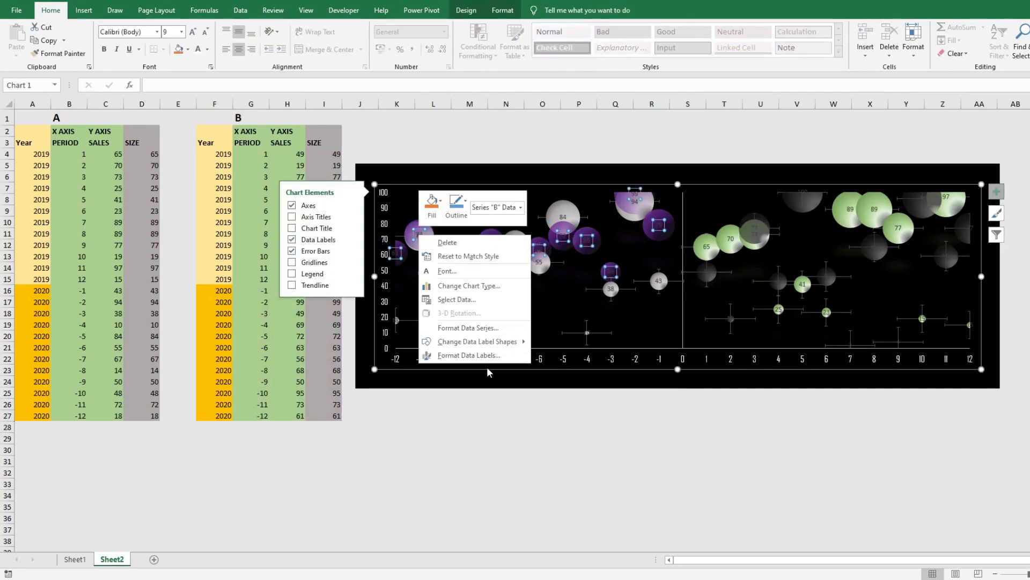
{"action": "left_click", "coordinate": [480, 357]}
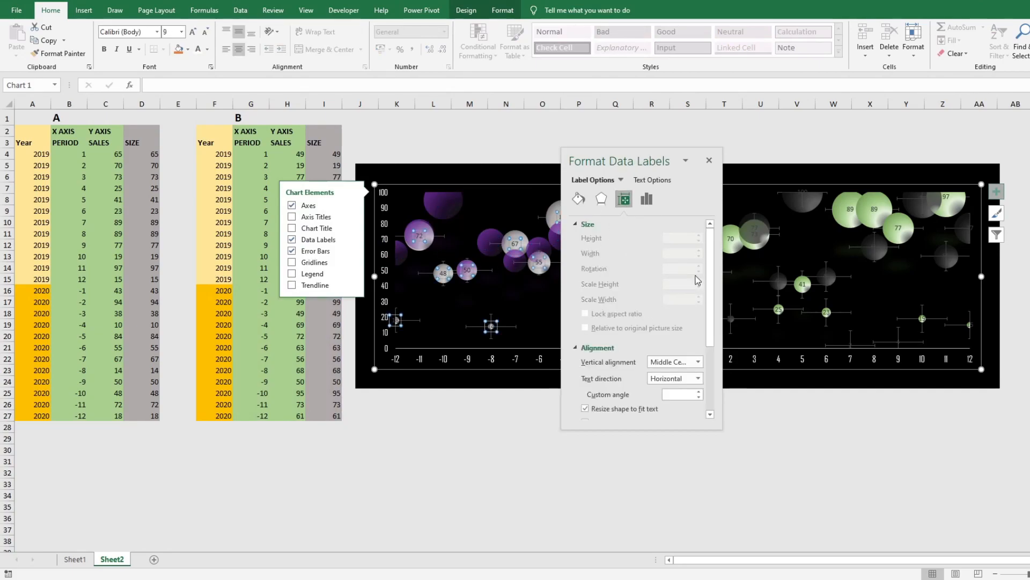
{"action": "left_click", "coordinate": [291, 239]}
{"action": "left_click", "coordinate": [292, 239]}
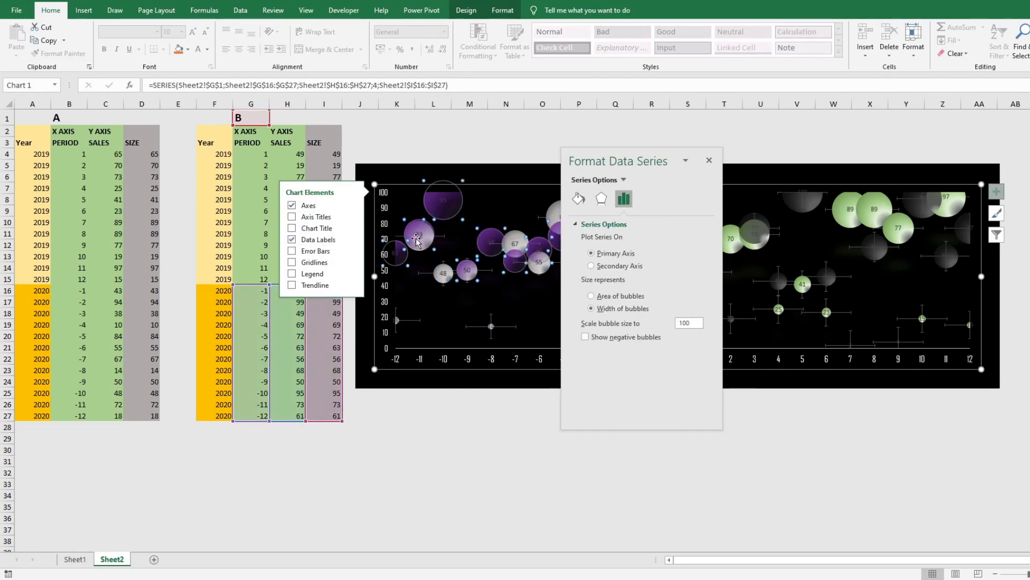
Step: Show only the series name in the 2020 A data labels and position them below the bubbles
{"action": "left_click", "coordinate": [604, 264]}
{"action": "left_click", "coordinate": [603, 292]}
{"action": "left_click_drag", "start_coordinate": [711, 319], "coordinate": [711, 368]}
{"action": "left_click", "coordinate": [603, 395]}
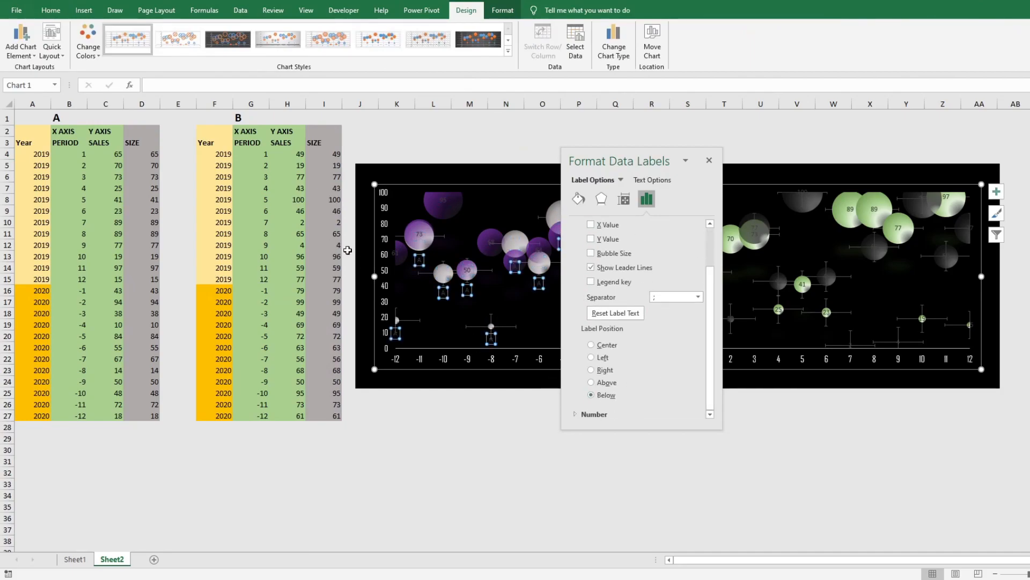
Step: Format the 2020 A data labels in white Agency FB at size 12 and close the label options
{"action": "left_click", "coordinate": [624, 200]}
{"action": "scroll", "coordinate": [708, 337], "scroll_direction": "down", "scroll_amount": 2}
{"action": "left_click", "coordinate": [709, 161]}
{"action": "left_click", "coordinate": [51, 10]}
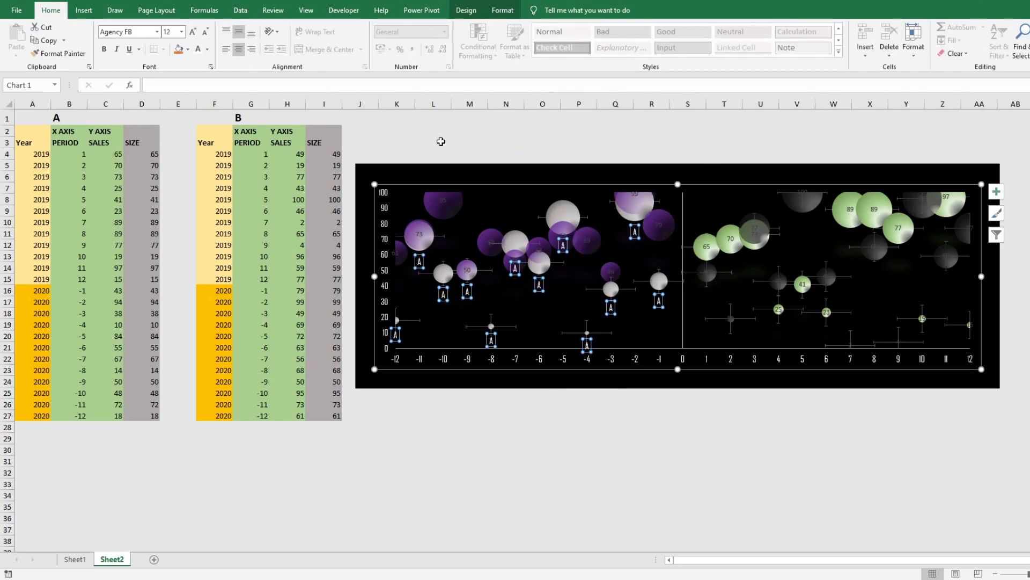
Step: Show only the series name in the 2020 B data labels and position them above the bubbles
{"action": "left_click", "coordinate": [442, 202]}
{"action": "double_click", "coordinate": [640, 194]}
{"action": "left_click_drag", "start_coordinate": [640, 163], "coordinate": [780, 146]}
{"action": "left_click", "coordinate": [750, 278]}
{"action": "left_click", "coordinate": [750, 252]}
{"action": "scroll", "coordinate": [861, 316], "scroll_direction": "down", "scroll_amount": 1}
{"action": "left_click", "coordinate": [737, 369]}
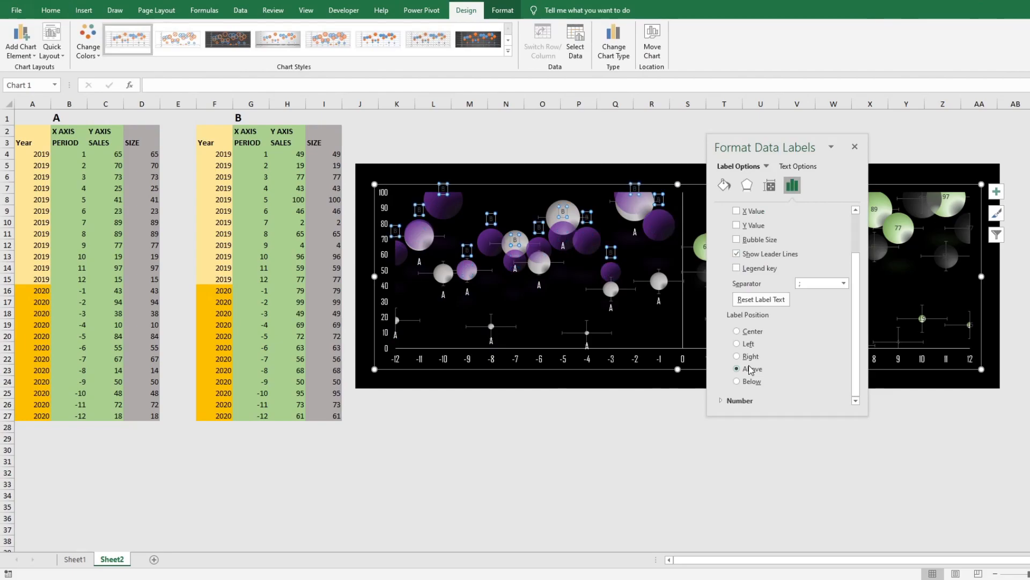
Step: Format the 2020 B data labels in white Agency FB at size 14 and close the label options
{"action": "left_click", "coordinate": [66, 13]}
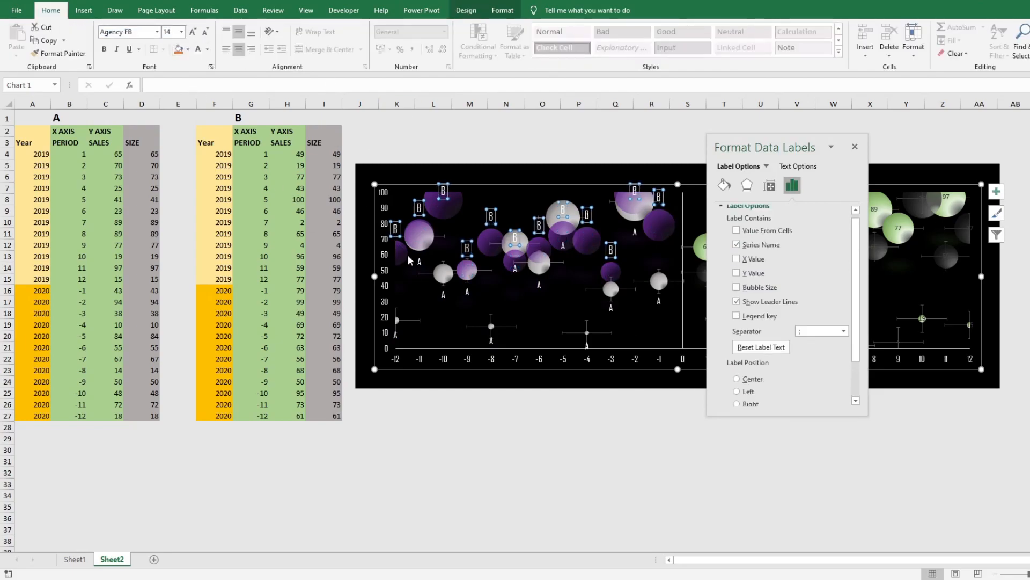
{"action": "left_click", "coordinate": [506, 131]}
{"action": "left_click", "coordinate": [855, 146]}
Step: Show only the series name in the 2019 B data labels and position them above the bubbles
{"action": "left_click", "coordinate": [741, 223]}
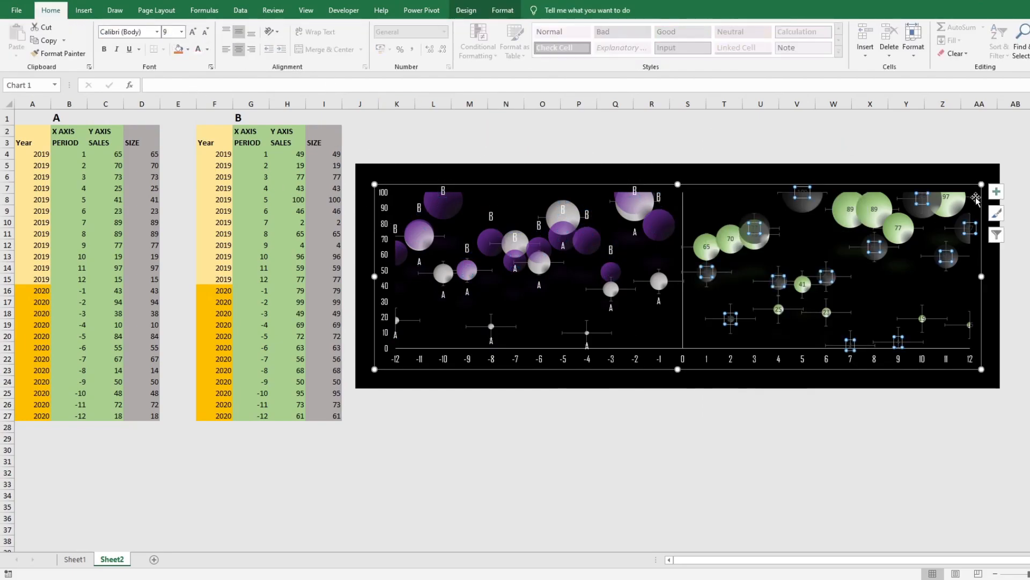
{"action": "right_click", "coordinate": [920, 200]}
{"action": "left_click", "coordinate": [952, 320]}
{"action": "left_click", "coordinate": [748, 280]}
{"action": "left_click", "coordinate": [747, 250]}
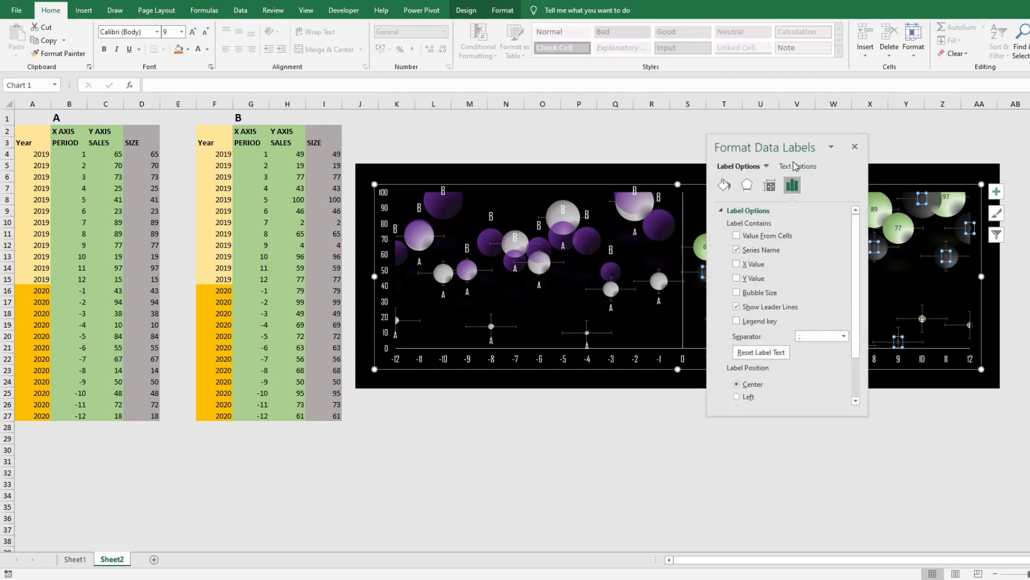
{"action": "left_click_drag", "start_coordinate": [800, 146], "coordinate": [560, 178]}
{"action": "scroll", "coordinate": [603, 276], "scroll_direction": "down", "scroll_amount": 2}
{"action": "left_click", "coordinate": [513, 412]}
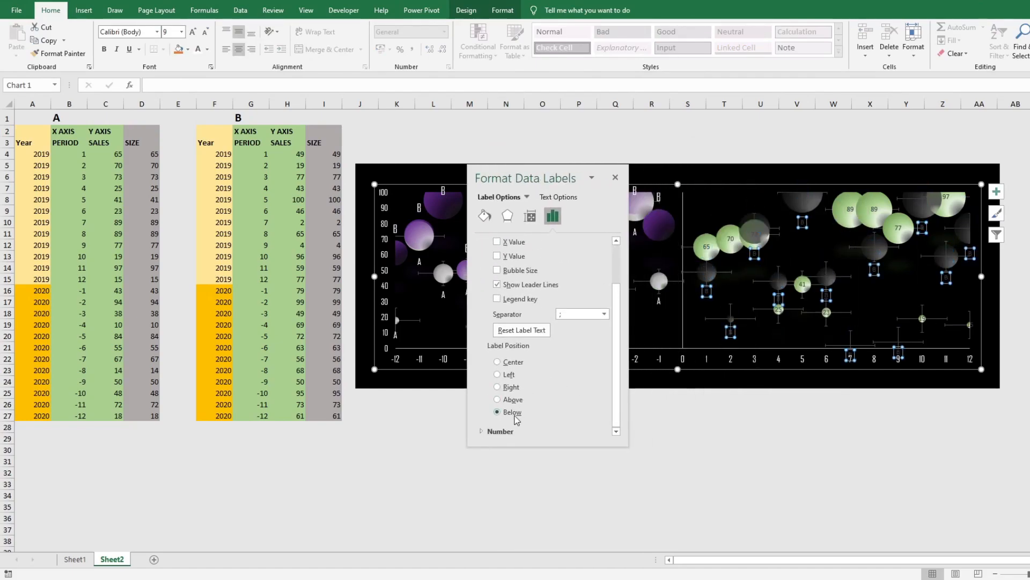
{"action": "left_click", "coordinate": [512, 401]}
Step: Format the 2019 B data labels in white Agency FB and enlarge their text
{"action": "left_click", "coordinate": [157, 32]}
{"action": "left_click", "coordinate": [123, 87]}
{"action": "left_click", "coordinate": [198, 50]}
{"action": "left_click", "coordinate": [194, 31]}
{"action": "left_click", "coordinate": [193, 31]}
{"action": "left_click", "coordinate": [193, 31]}
Step: Show only the series name in the 2019 A data labels and position them below the bubbles
{"action": "left_click", "coordinate": [727, 239]}
{"action": "left_click", "coordinate": [497, 304]}
{"action": "left_click", "coordinate": [497, 275]}
{"action": "scroll", "coordinate": [532, 391], "scroll_direction": "down", "scroll_amount": 2}
{"action": "left_click", "coordinate": [510, 412]}
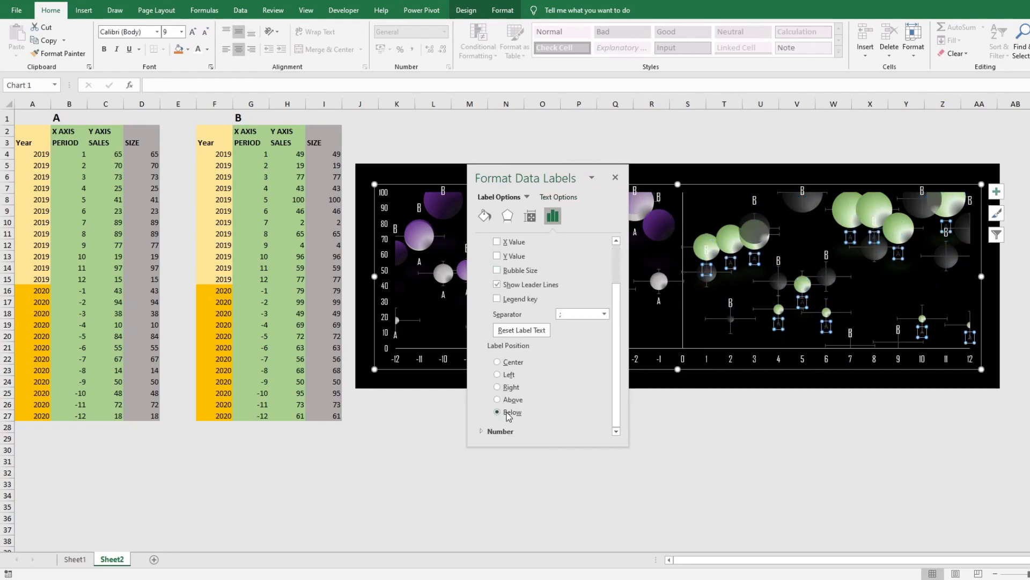
Step: Set the 2019 A data labels to white at size 16 and close the label options
{"action": "left_click", "coordinate": [197, 50]}
{"action": "left_click", "coordinate": [193, 32]}
{"action": "left_click", "coordinate": [193, 32]}
{"action": "left_click", "coordinate": [194, 32]}
{"action": "left_click", "coordinate": [193, 31]}
{"action": "left_click", "coordinate": [193, 32]}
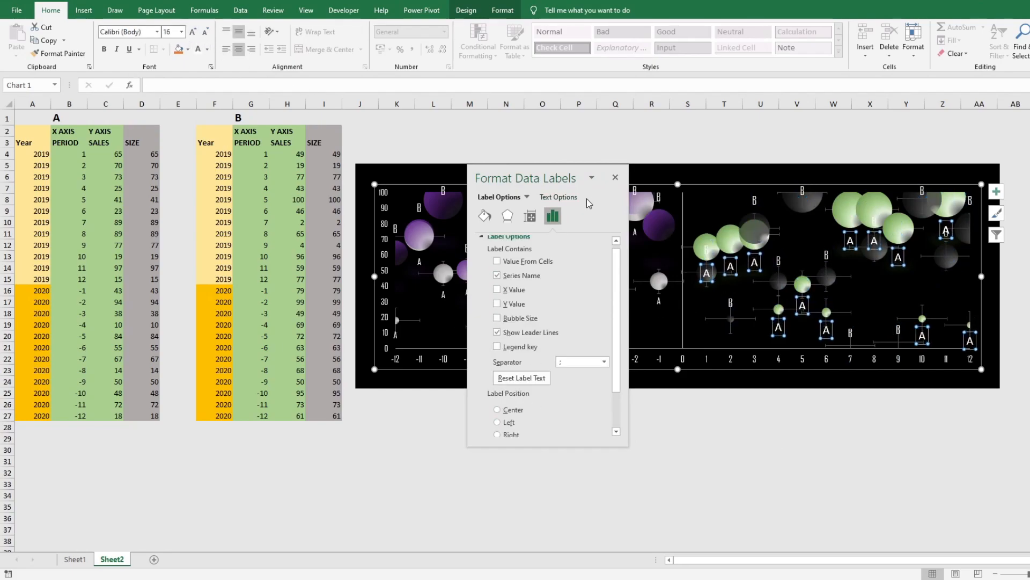
{"action": "left_click", "coordinate": [613, 183]}
{"action": "key", "text": "Escape"}
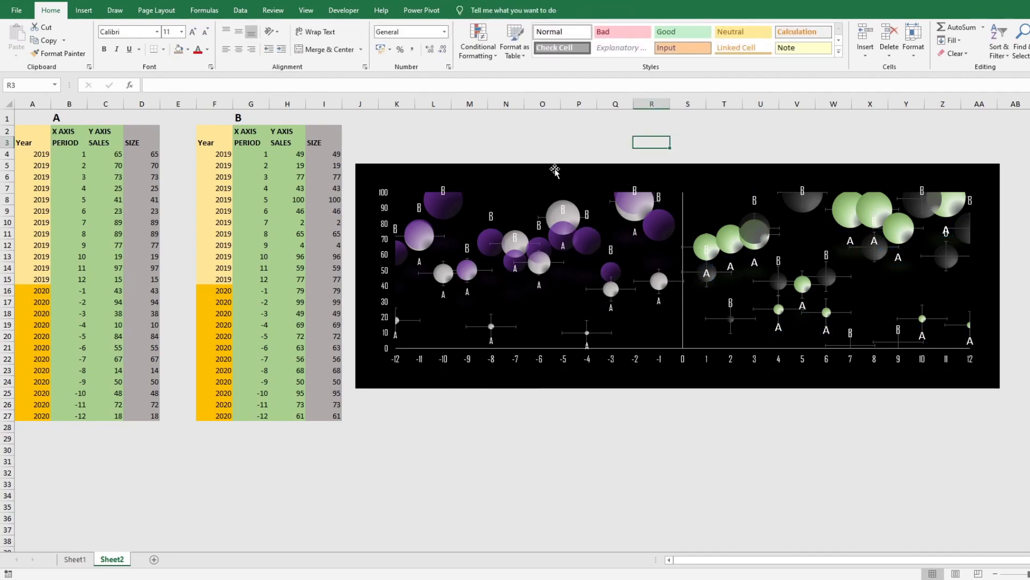
Step: Insert a text box above the chart reading 2020 in Agency FB at size 20
{"action": "left_click", "coordinate": [84, 10]}
{"action": "left_click", "coordinate": [811, 40]}
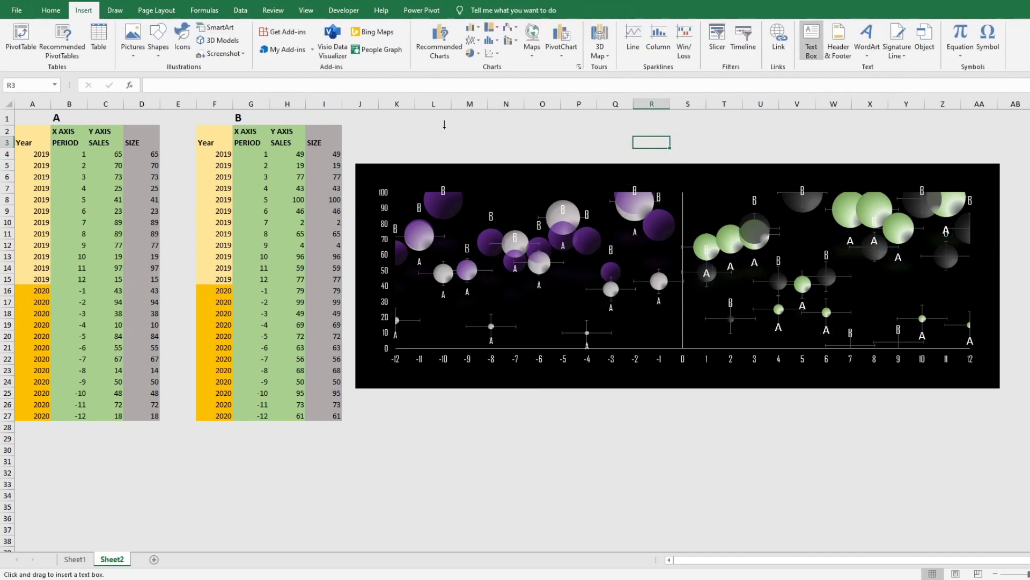
{"action": "left_click_drag", "start_coordinate": [445, 127], "coordinate": [562, 150]}
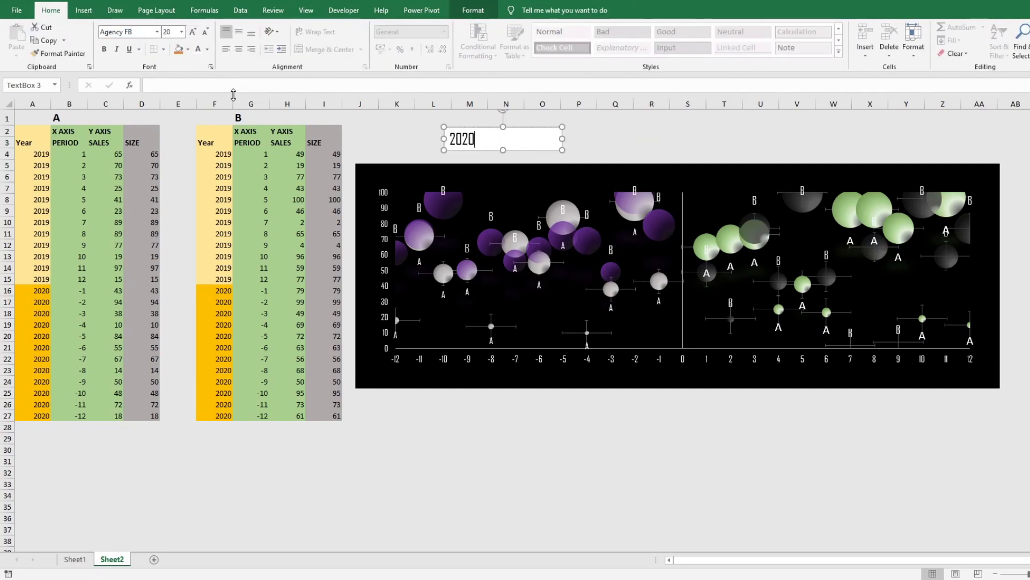
Step: Give the 2020 text box centred white text and no fill, and move it onto the chart above the 2020 bubbles
{"action": "right_click", "coordinate": [529, 133]}
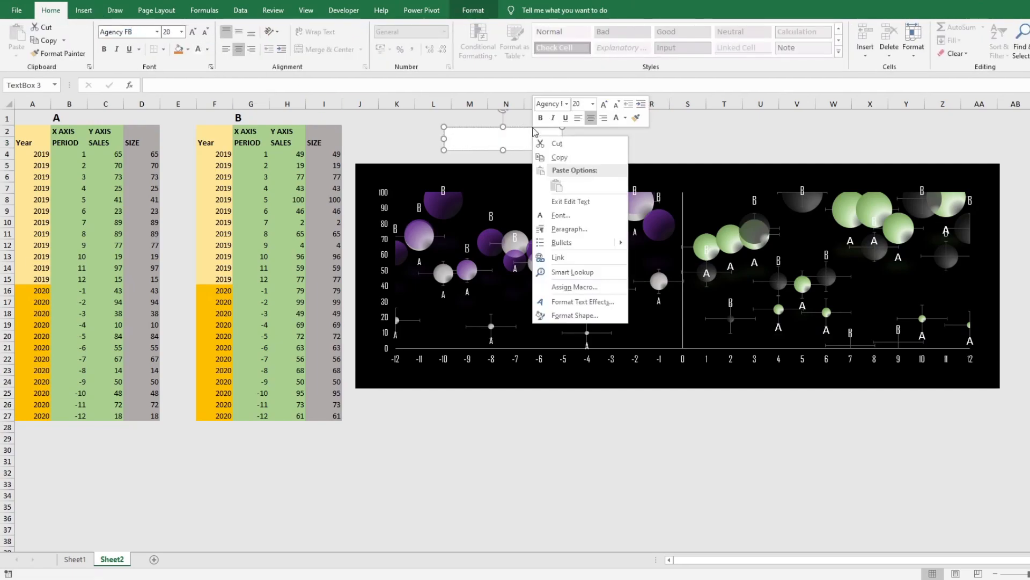
{"action": "left_click", "coordinate": [558, 175]}
{"action": "left_click_drag", "start_coordinate": [527, 127], "coordinate": [545, 167]}
Step: Duplicate the 2020 text box, change the copy's text to 2019 and place it above the 2019 bubbles
{"action": "key", "text": "ctrl+c"}
{"action": "left_click", "coordinate": [729, 122]}
{"action": "key", "text": "ctrl+v"}
{"action": "left_click_drag", "start_coordinate": [778, 132], "coordinate": [796, 176]}
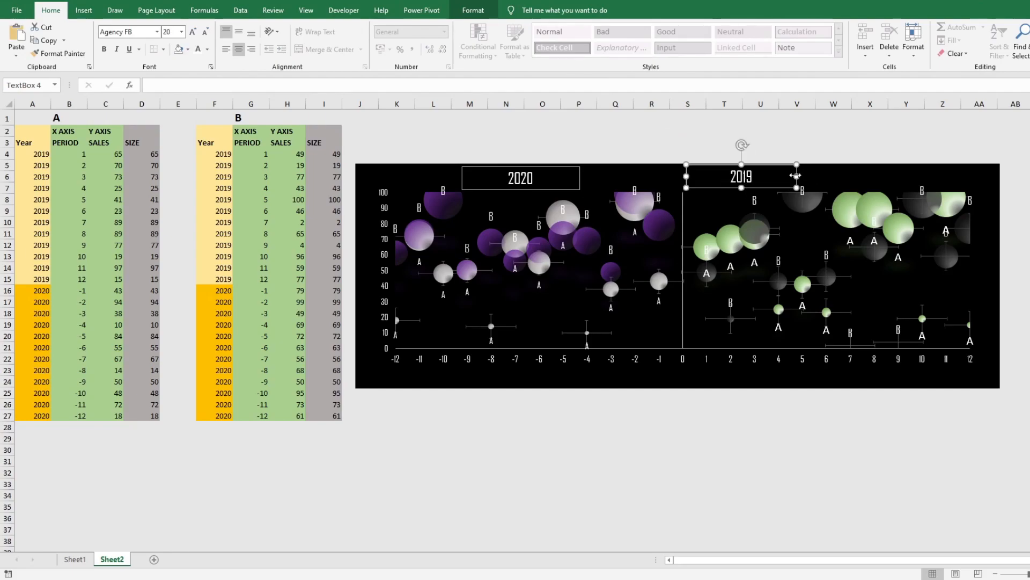
Step: Narrow the 2020 and 2019 text boxes and arrange them on either side of the vertical axis
{"action": "left_click_drag", "start_coordinate": [573, 166], "coordinate": [685, 162]}
{"action": "left_click", "coordinate": [781, 166]}
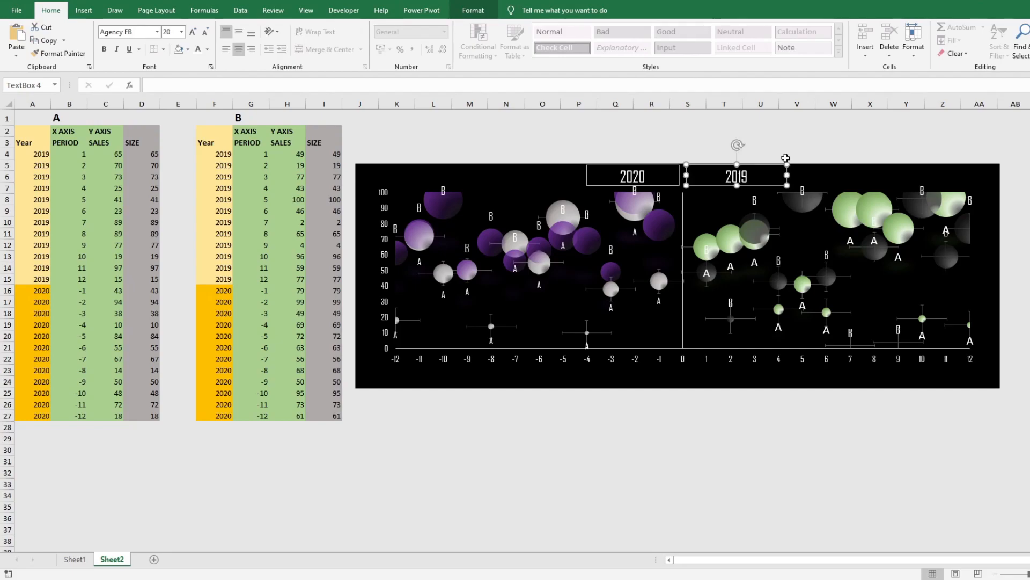
{"action": "left_click", "coordinate": [786, 140]}
{"action": "left_click", "coordinate": [661, 164]}
{"action": "key", "text": "ctrl+z"}
{"action": "key", "text": "ctrl+y"}
{"action": "key", "text": "ctrl+z"}
{"action": "key", "text": "ctrl+y"}
{"action": "left_click", "coordinate": [671, 149]}
{"action": "left_click", "coordinate": [575, 139]}
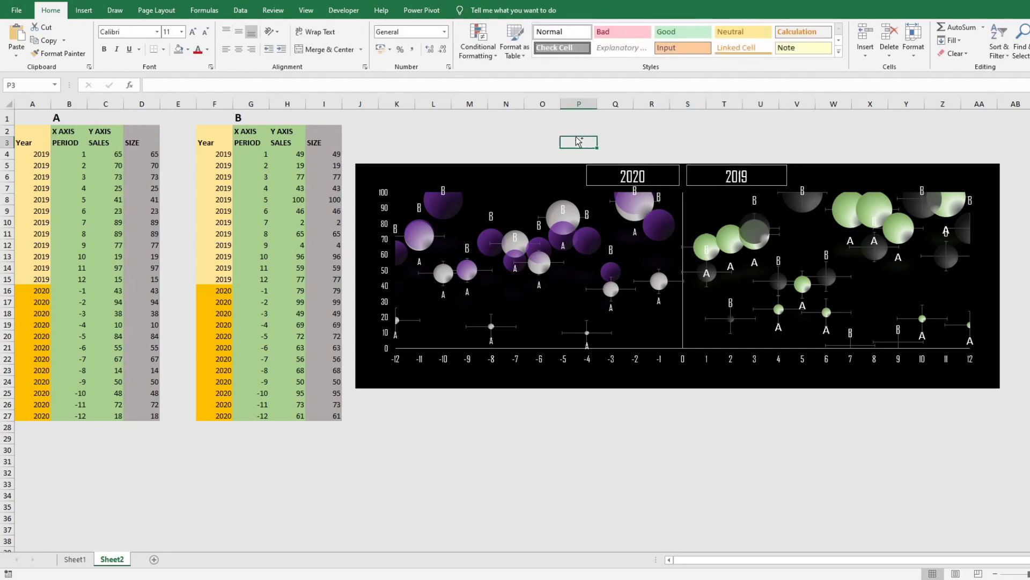